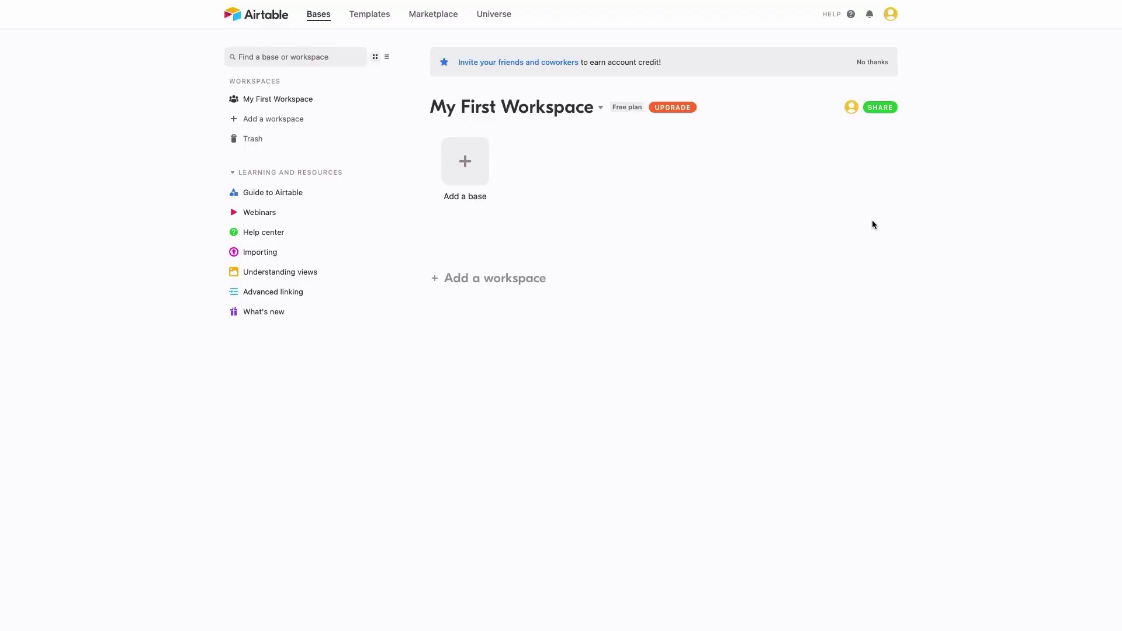
Step: Copy the personal API key from the Airtable account overview page
left_click(890, 15)
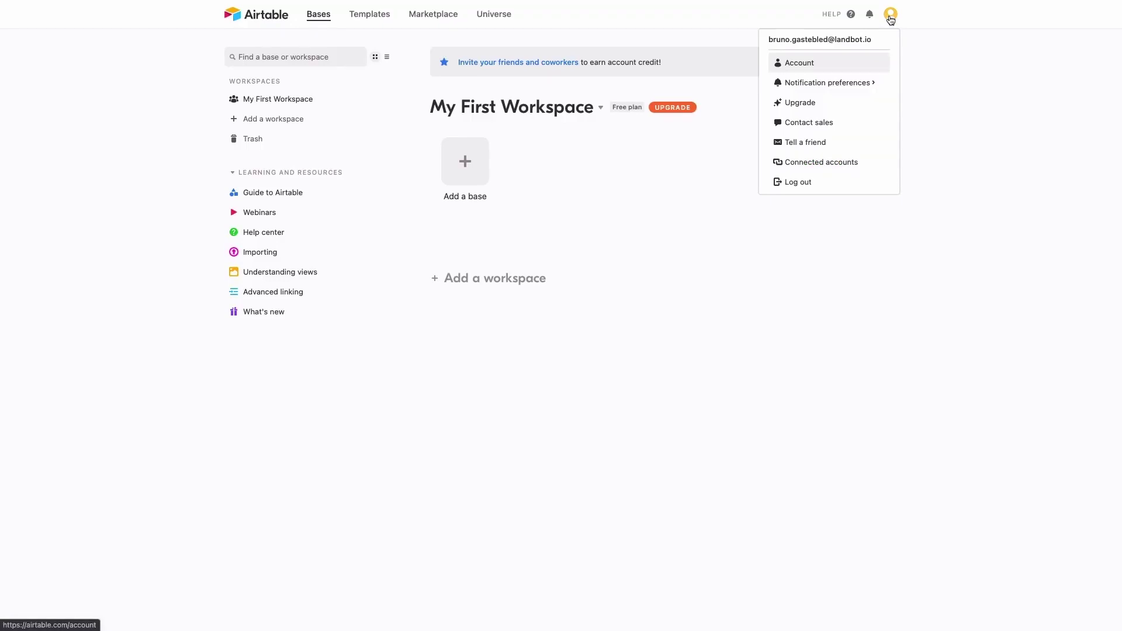
left_click(817, 63)
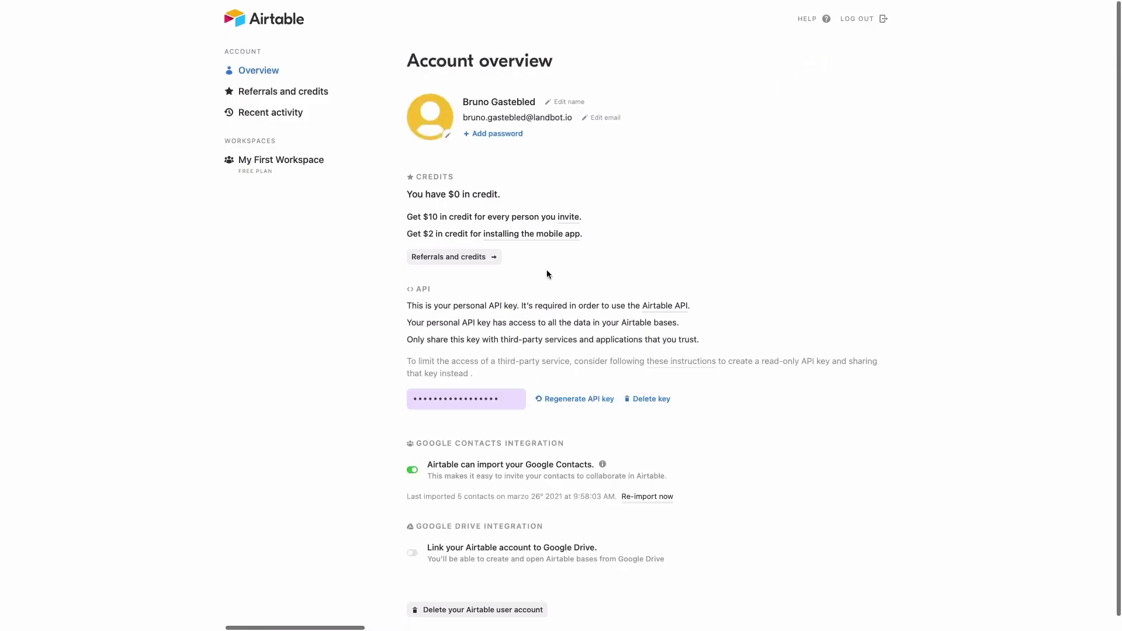
left_click(505, 398)
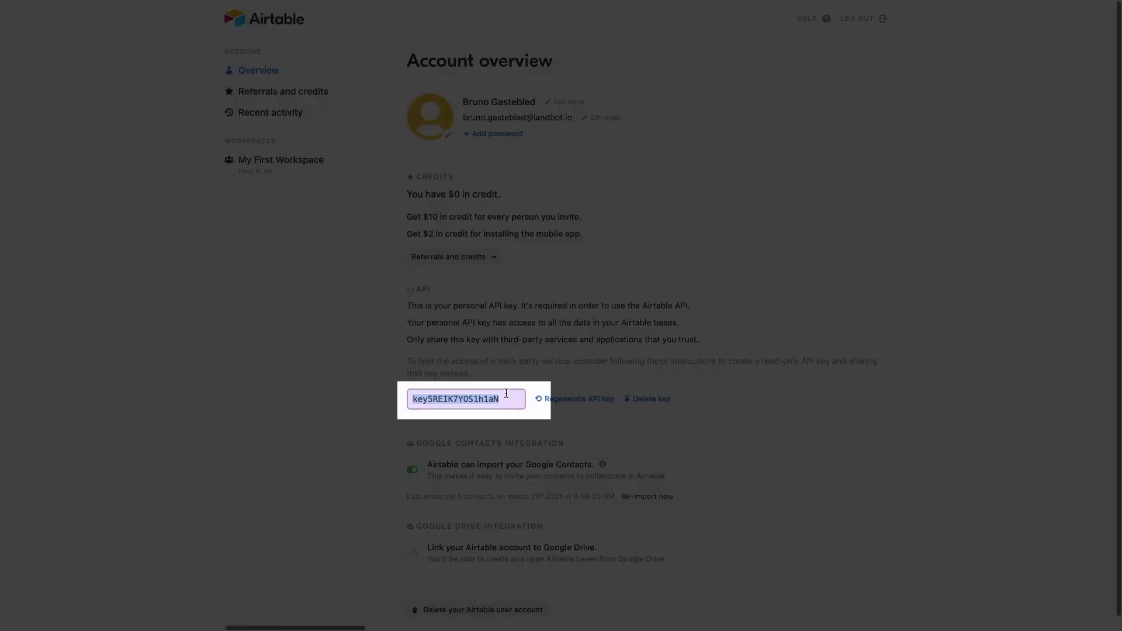
right_click(490, 401)
left_click(506, 425)
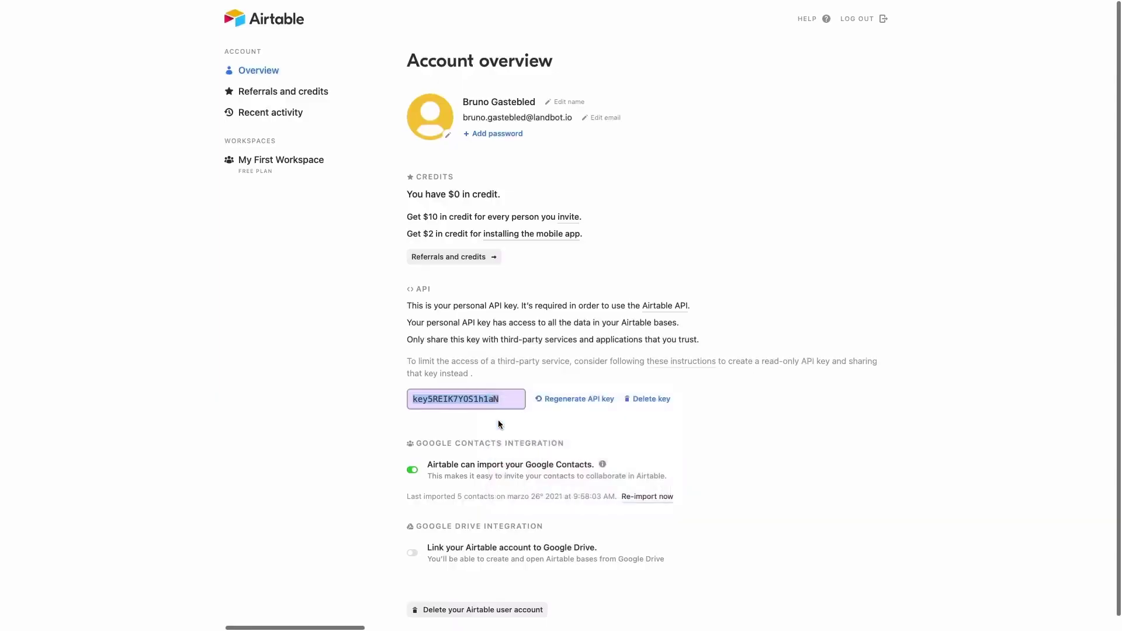
Step: Return to the workspace home and create a new empty base named "Landbot's test"
left_click(255, 26)
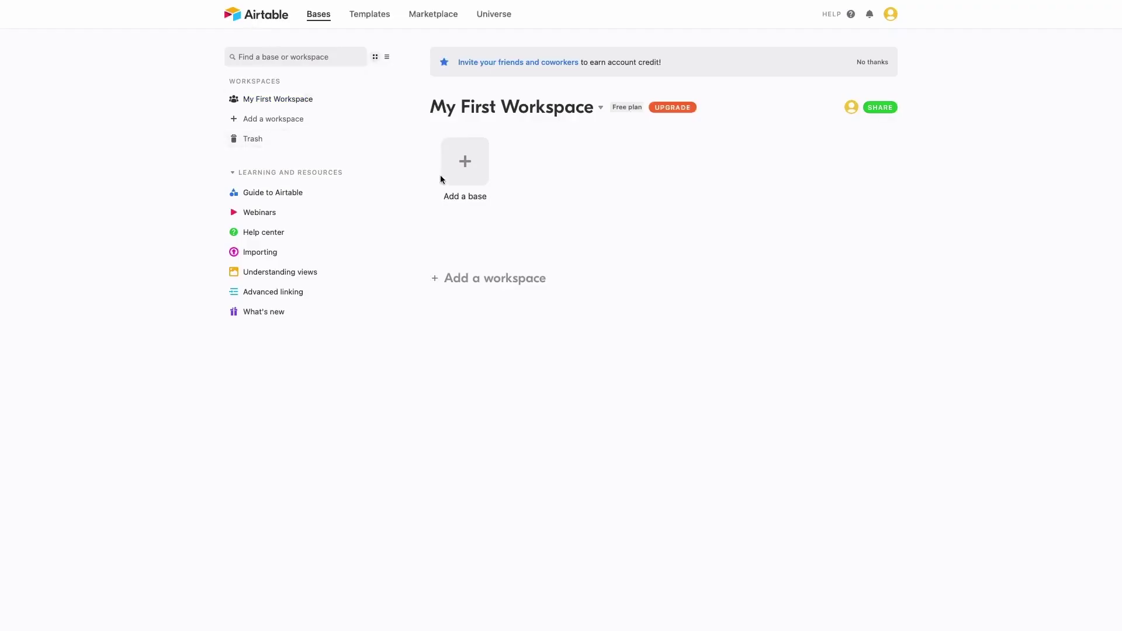
left_click(446, 178)
left_click(467, 250)
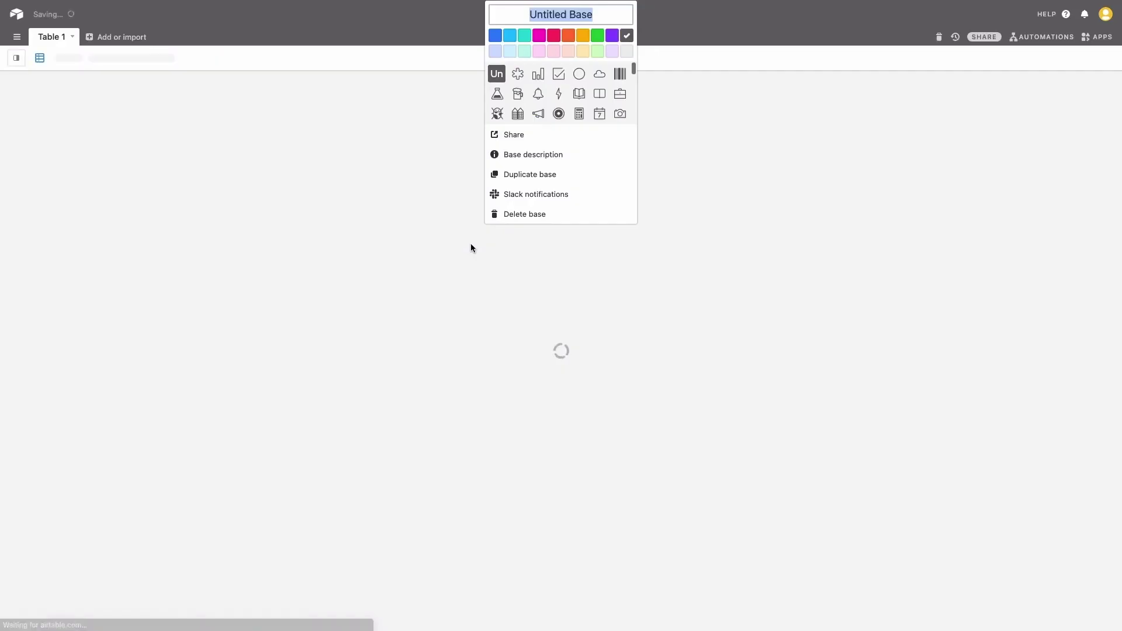
double_click(562, 12)
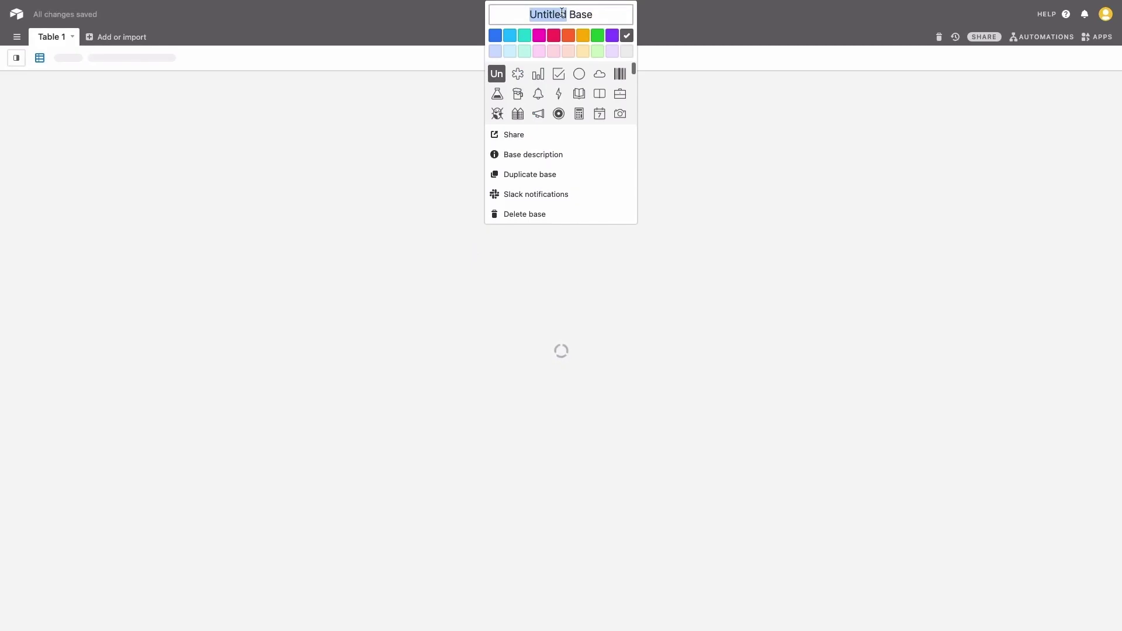
key("ctrl+a")
type("Landbot's test")
left_click(71, 66)
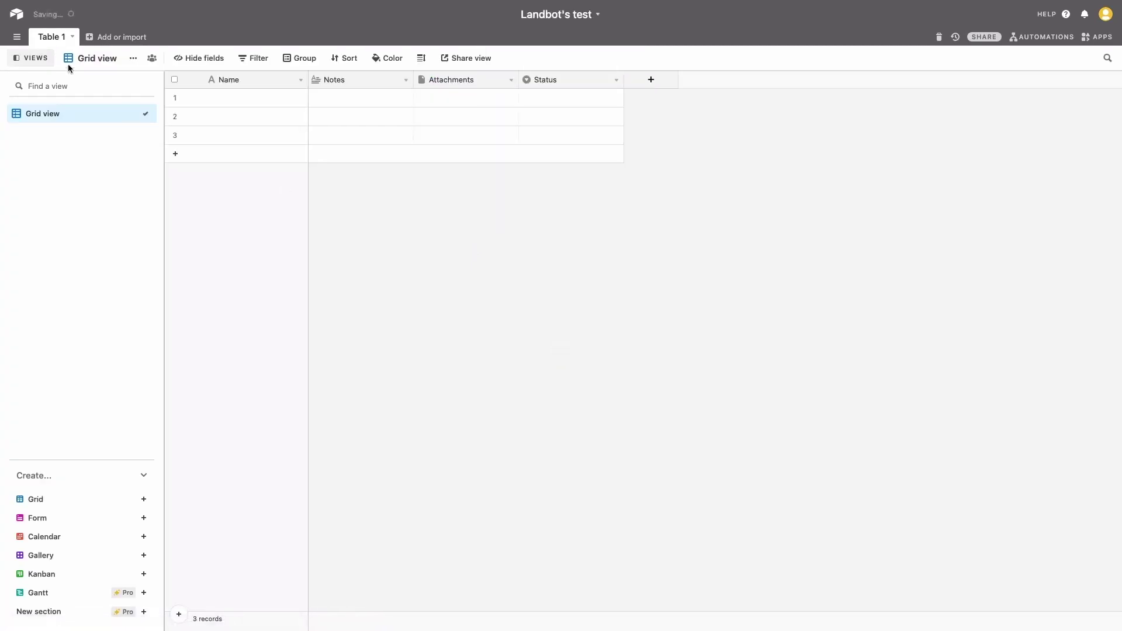
Step: Rename the base's Table 1 as "Landbot's test"
double_click(51, 36)
key("ctrl+v")
key("Return")
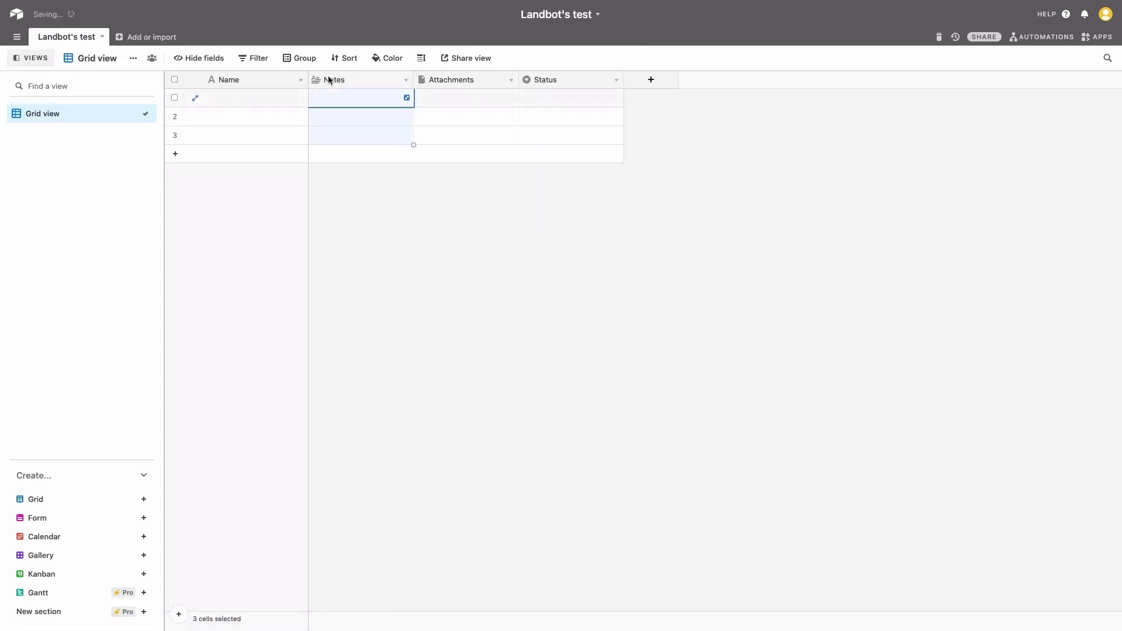
Step: Rename the table's Notes, Attachments and Status fields as Email, Phone and Age
double_click(329, 81)
type("Email")
key("Return")
double_click(451, 77)
type("Phone")
key("Return")
double_click(562, 80)
type("Age")
key("Return")
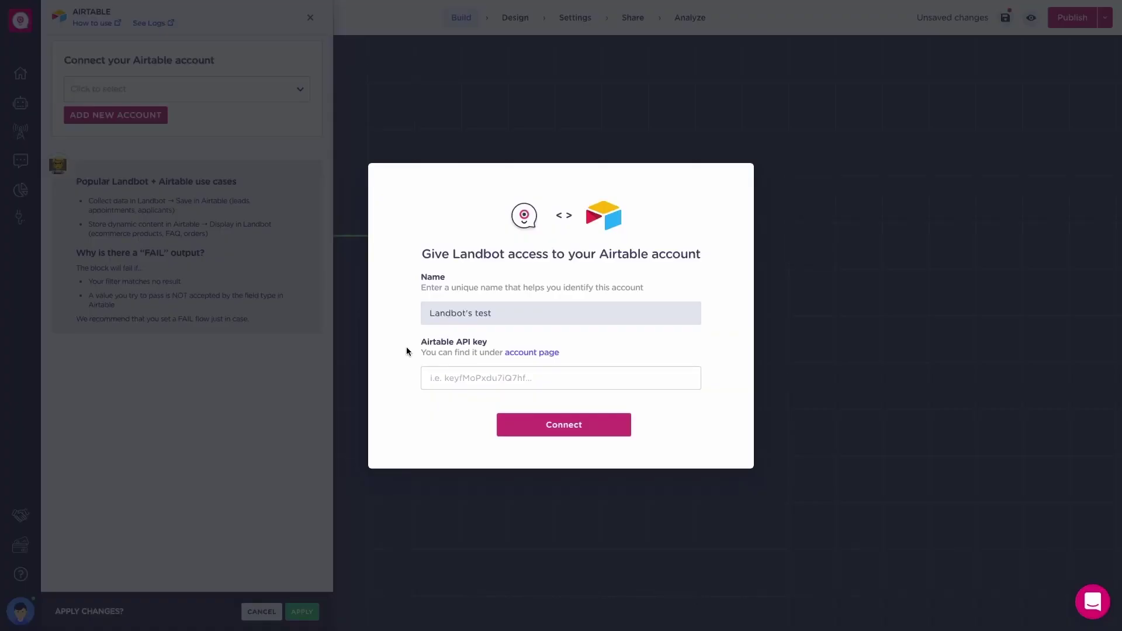
Step: Switch to Landbot and fill in the Airtable API key to connect the Airtable account
left_click(433, 378)
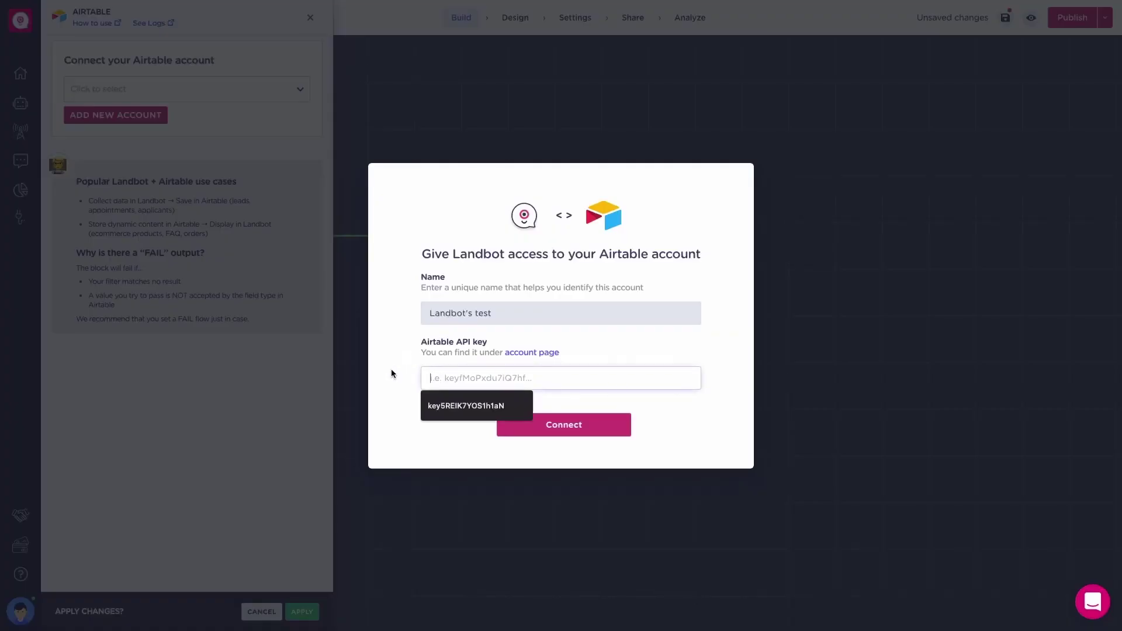
key("Down")
key("Return")
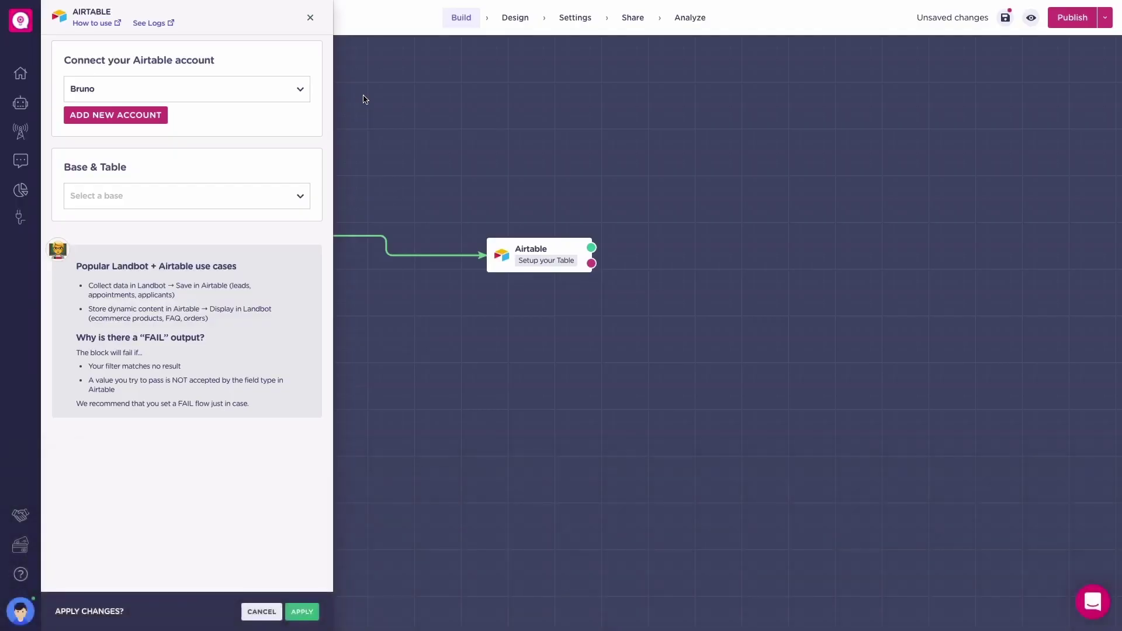
Step: Choose the base "Landbot's test" and its table "Landbot's test" for the Airtable block
left_click(286, 195)
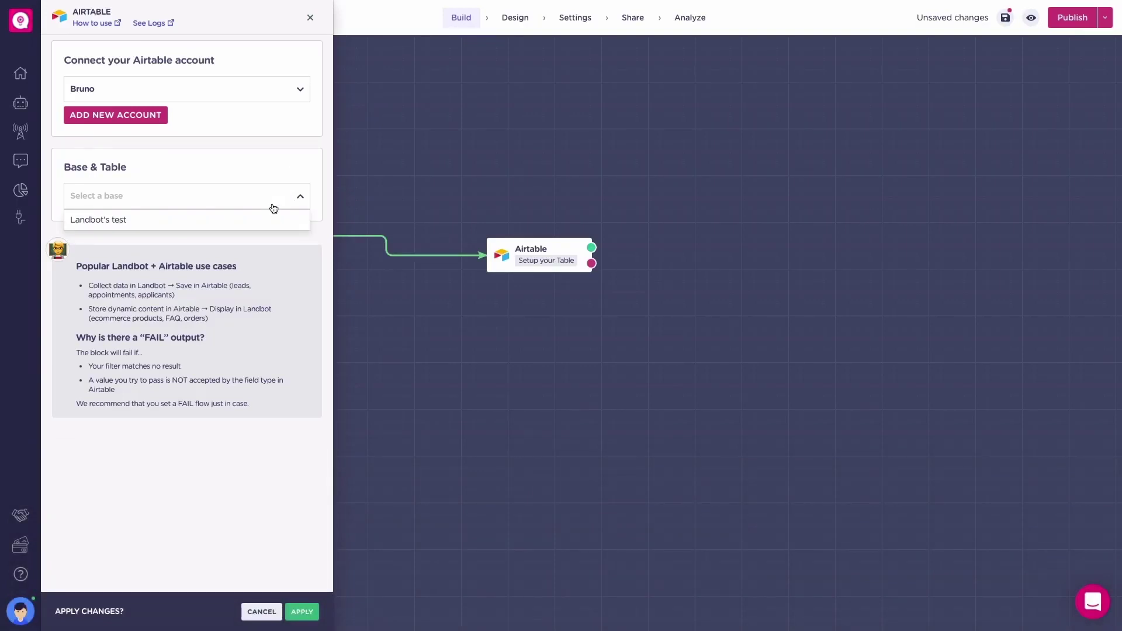
left_click(270, 217)
left_click(266, 227)
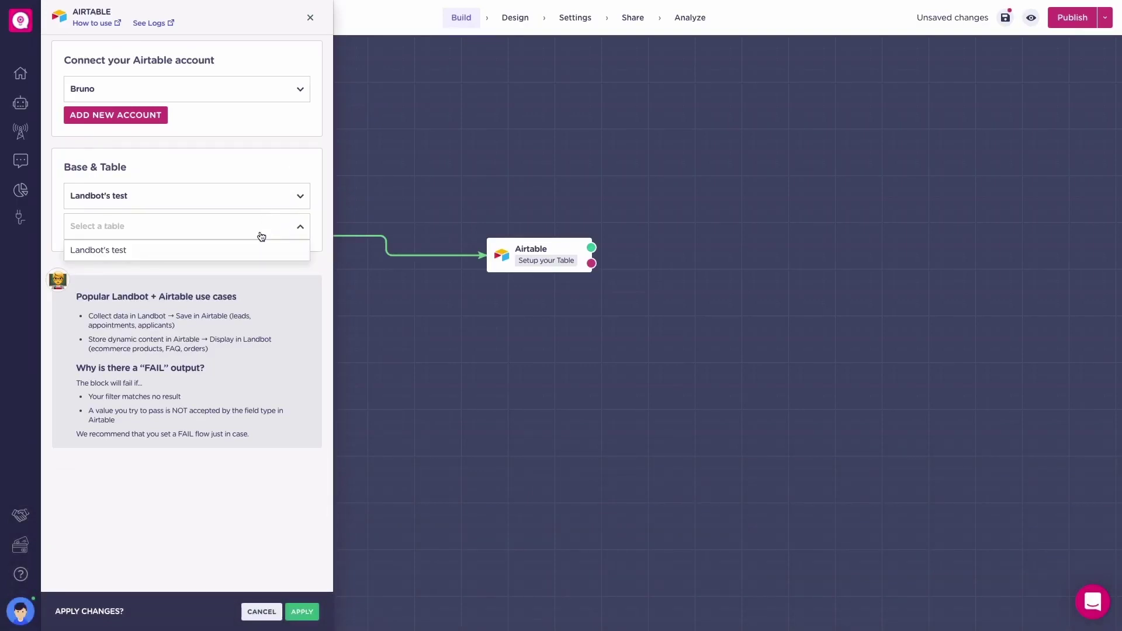
left_click(258, 247)
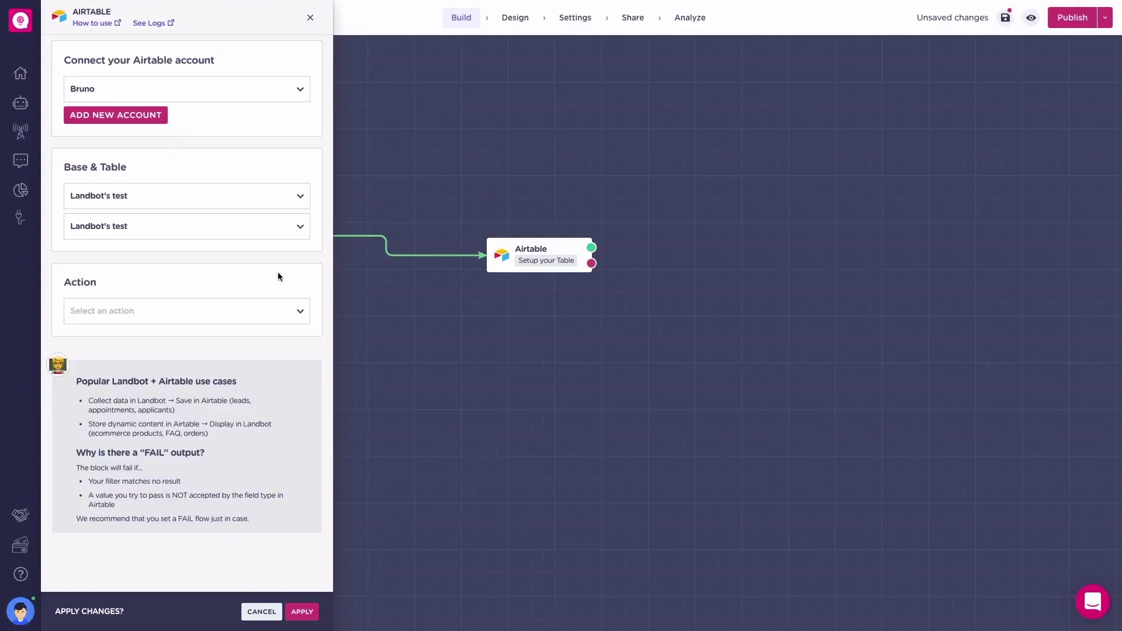
Step: Set the Airtable block's action to Add a record and map the Name field to the Name variable
left_click(279, 311)
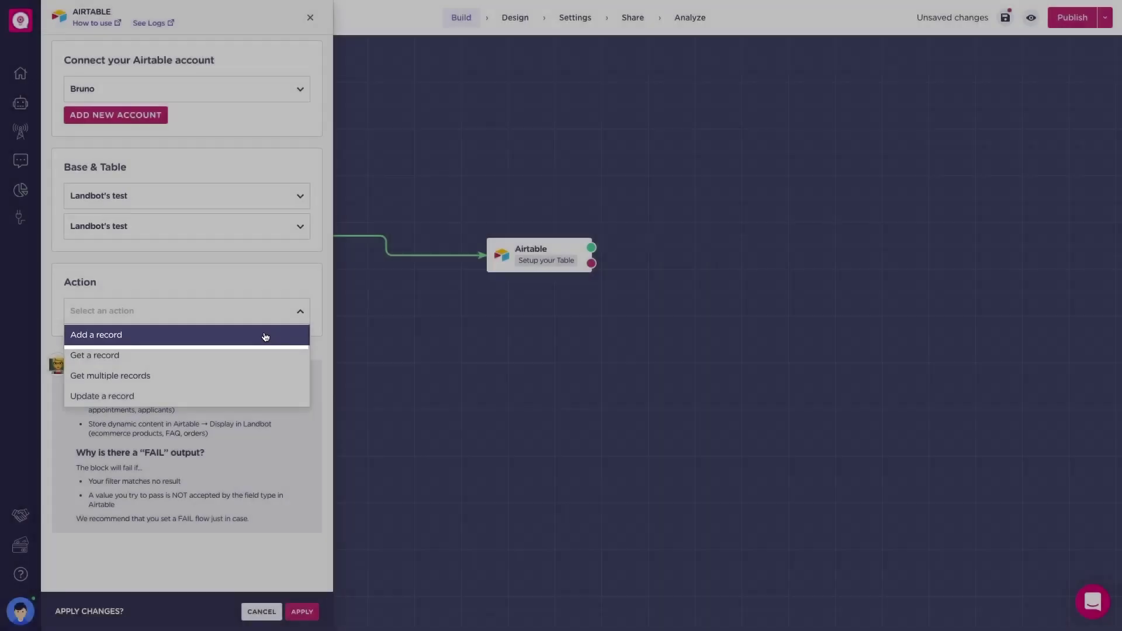
left_click(264, 336)
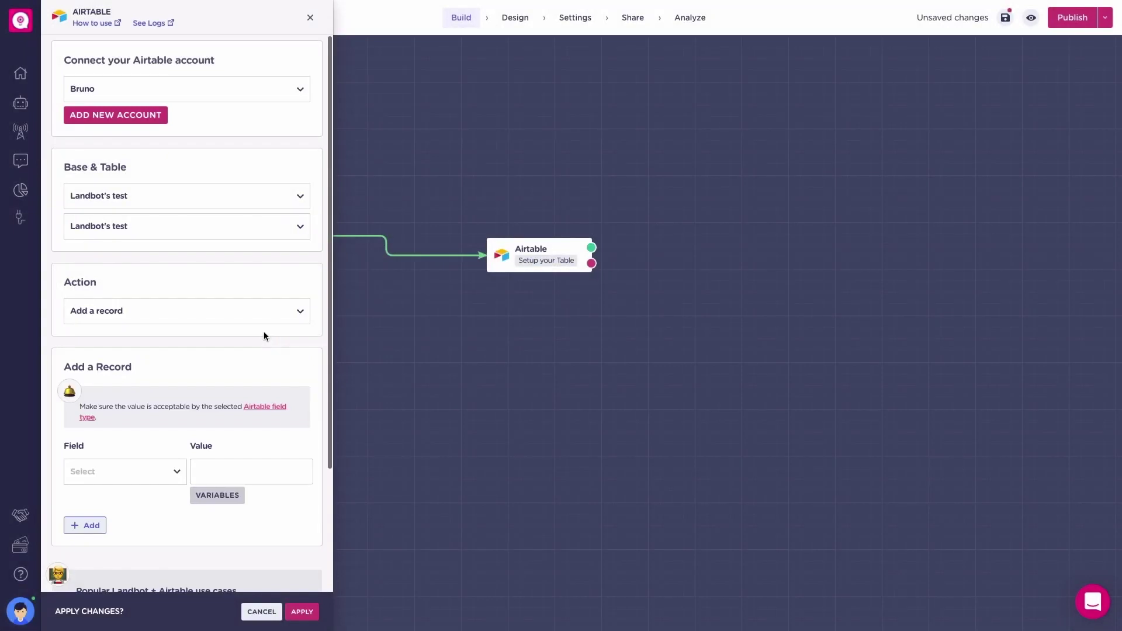
scroll(264, 336, "down", 1)
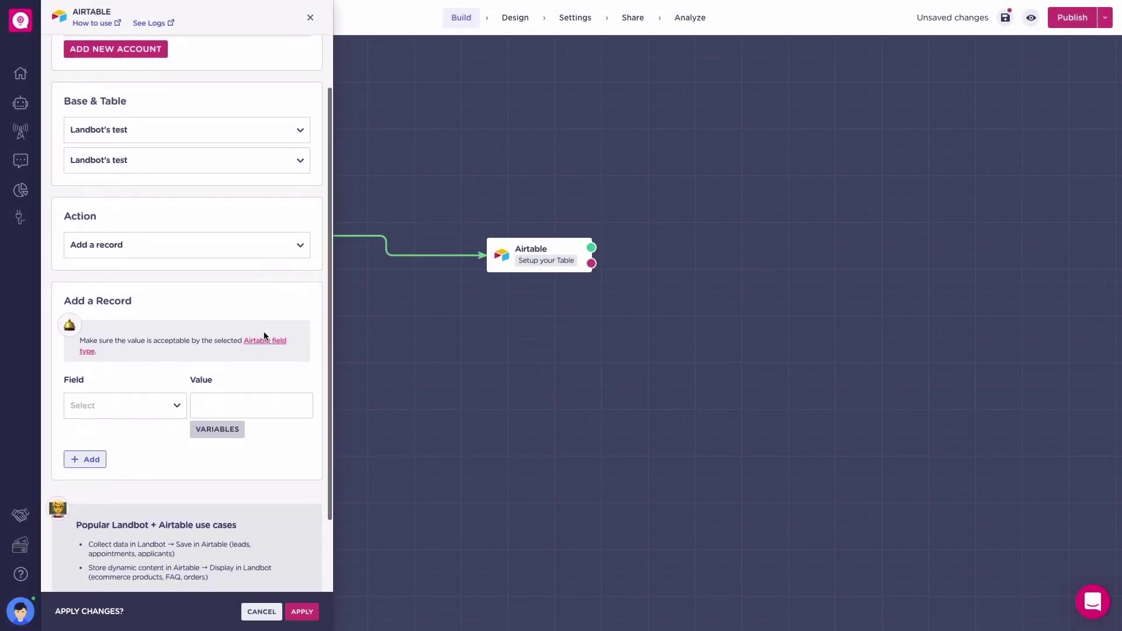
left_click(178, 405)
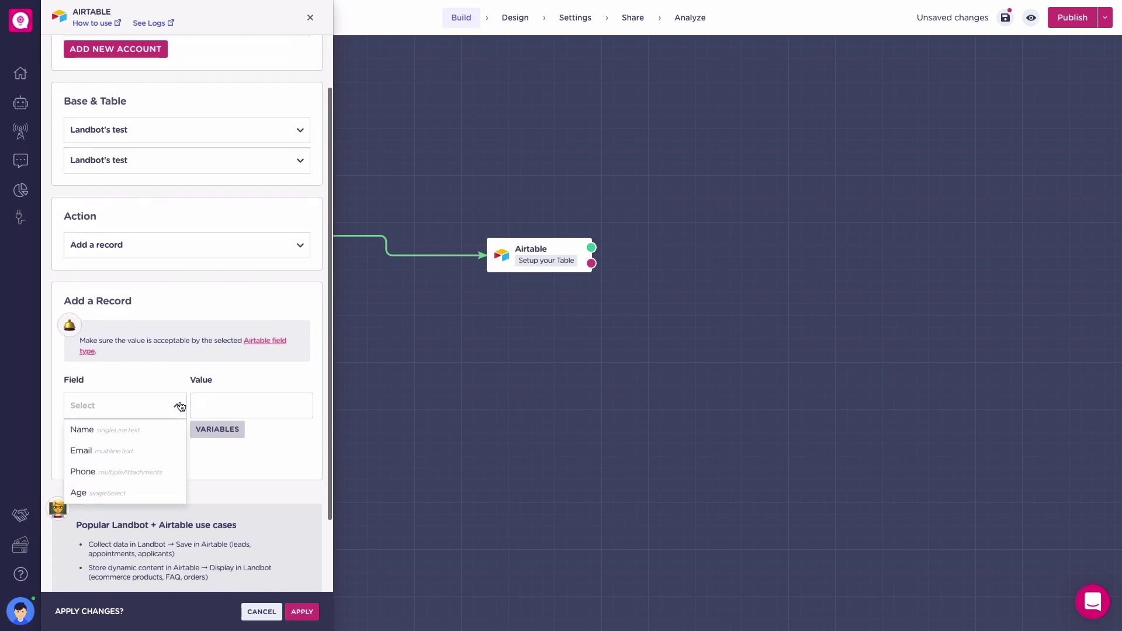
left_click(163, 432)
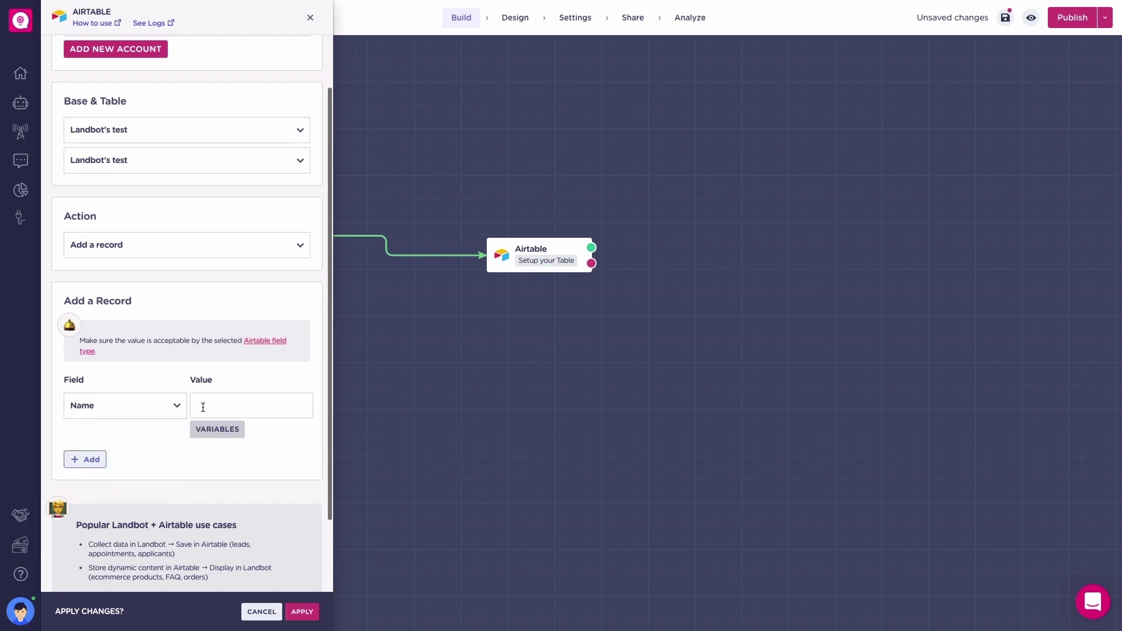
left_click(224, 430)
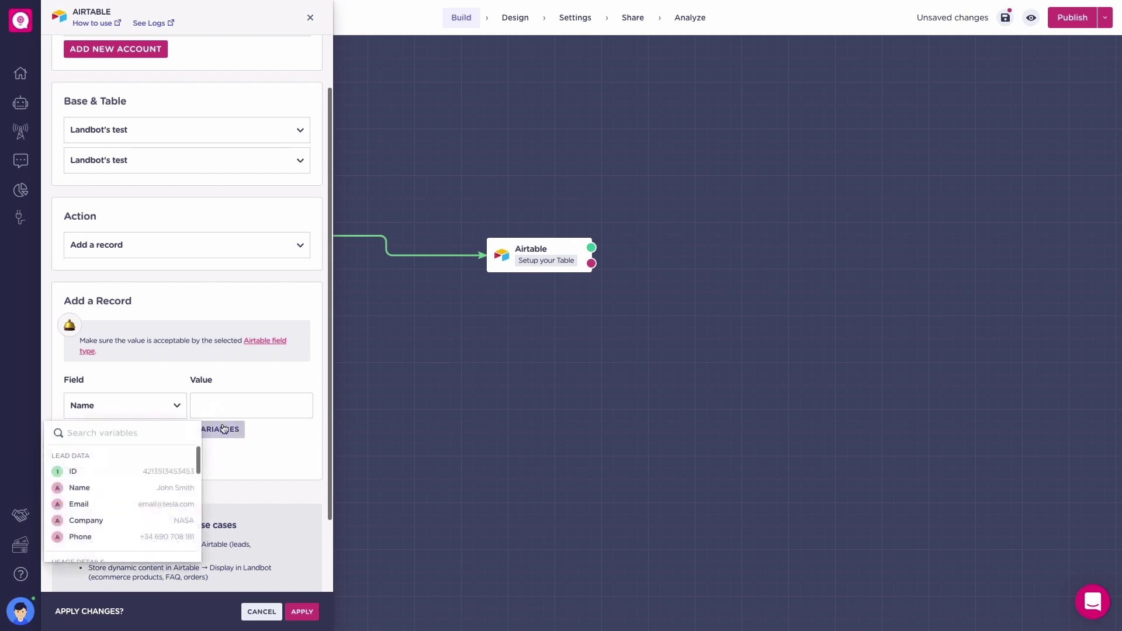
left_click(180, 487)
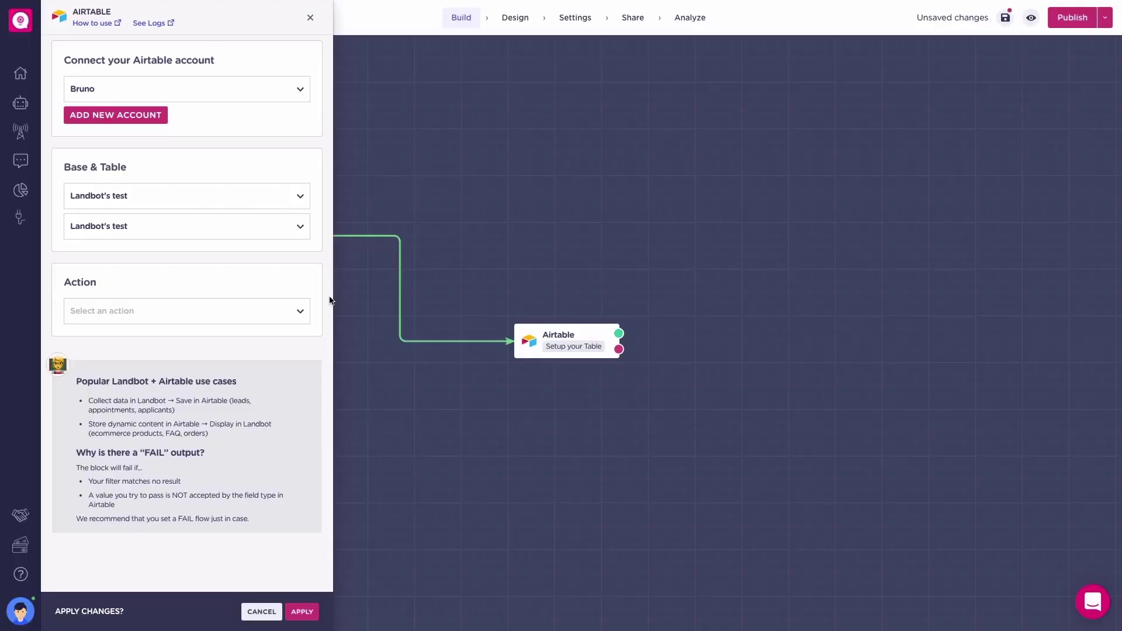
Step: Set the Airtable block's action to Get a record and enable its optional View and Sort settings
left_click(301, 312)
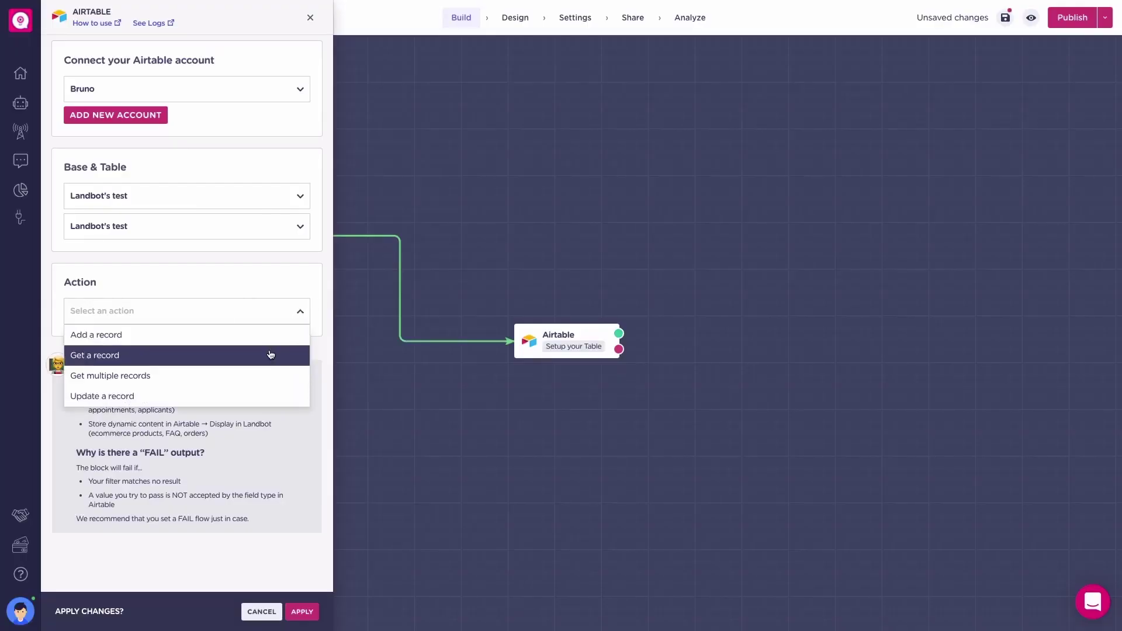
left_click(271, 355)
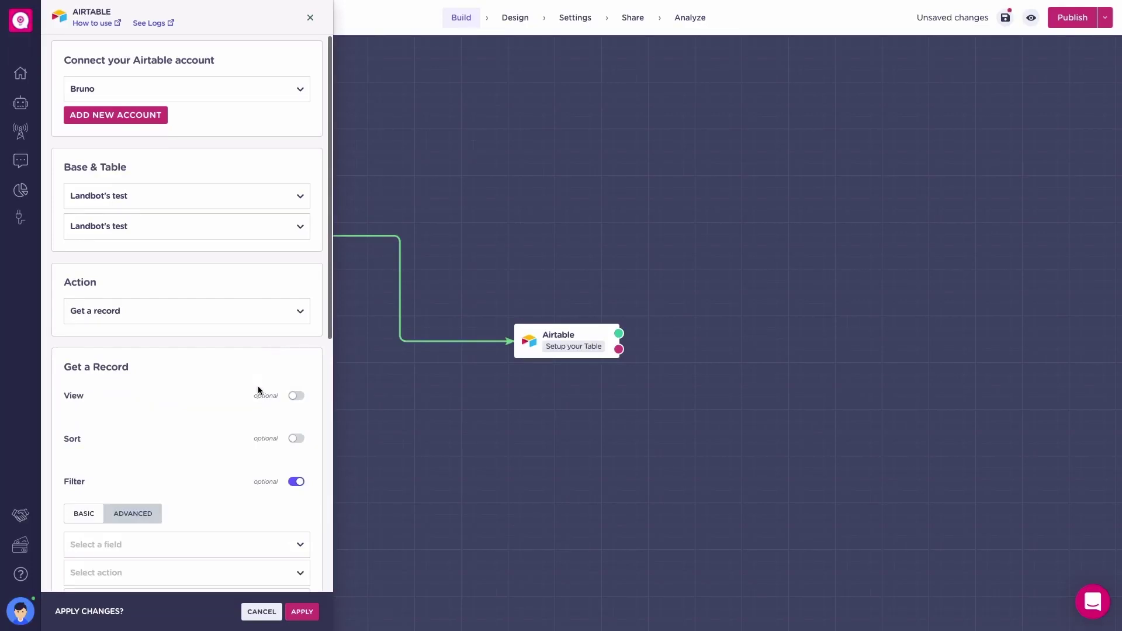
left_click(296, 396)
scroll(304, 366, "down", 1)
left_click(303, 375)
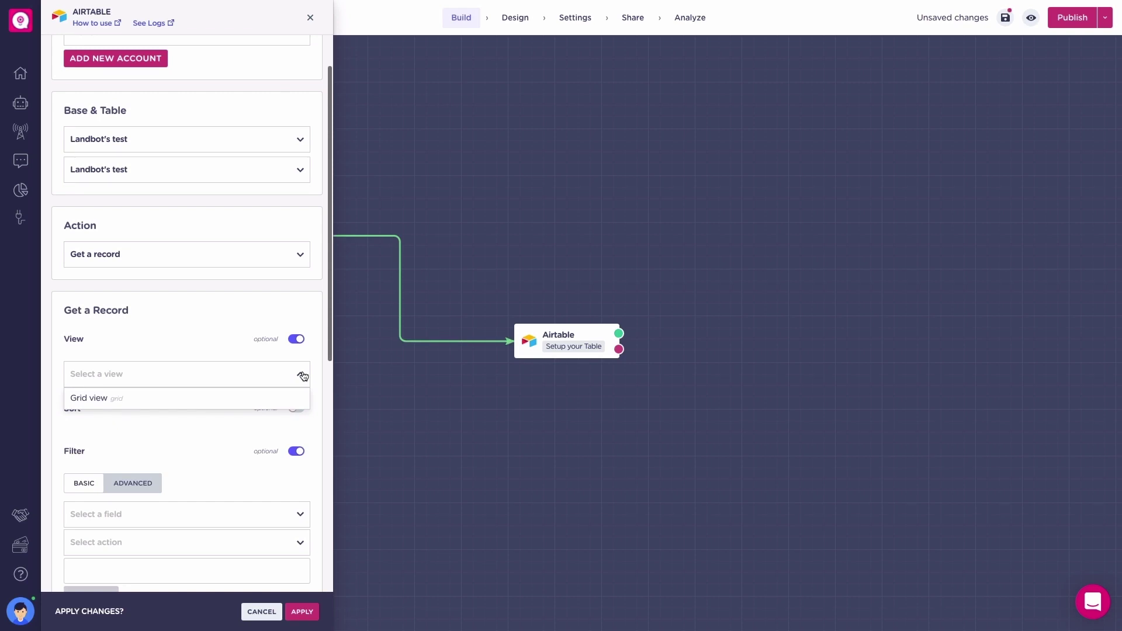
left_click(304, 376)
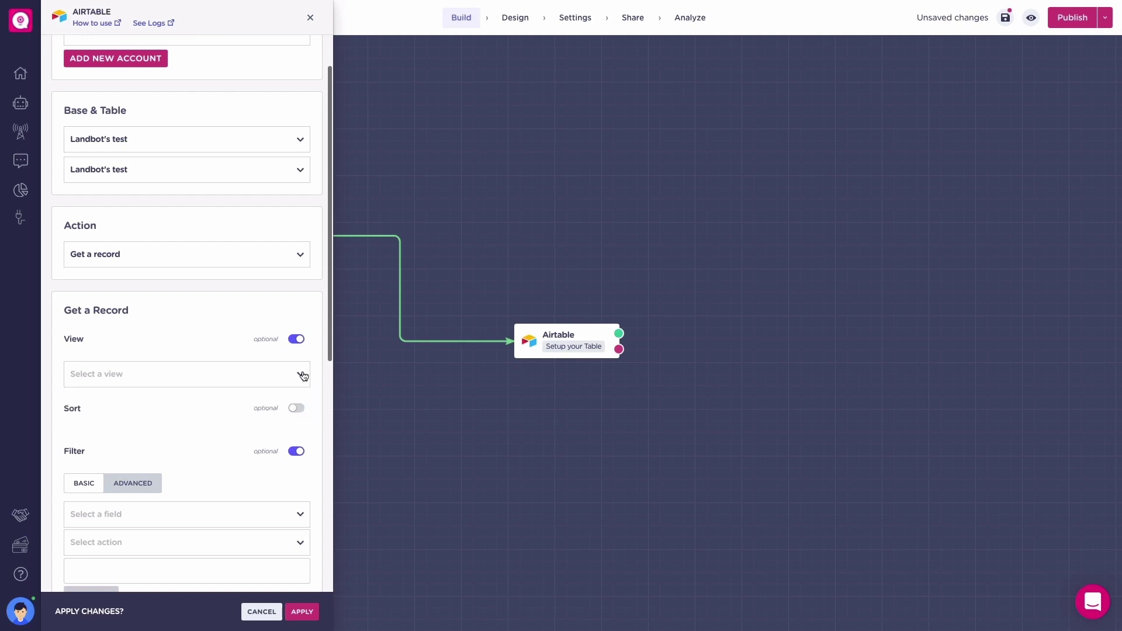
left_click(297, 408)
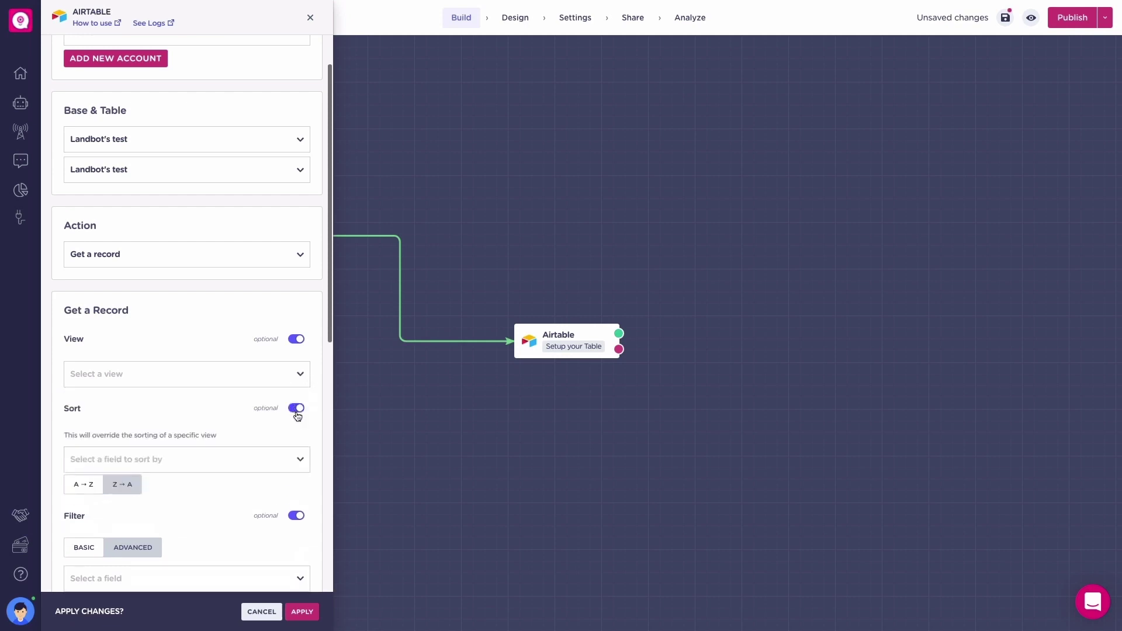
Step: Examine the Get a record action's filter settings and the options for saving record values as variables
scroll(298, 415, "down", 1)
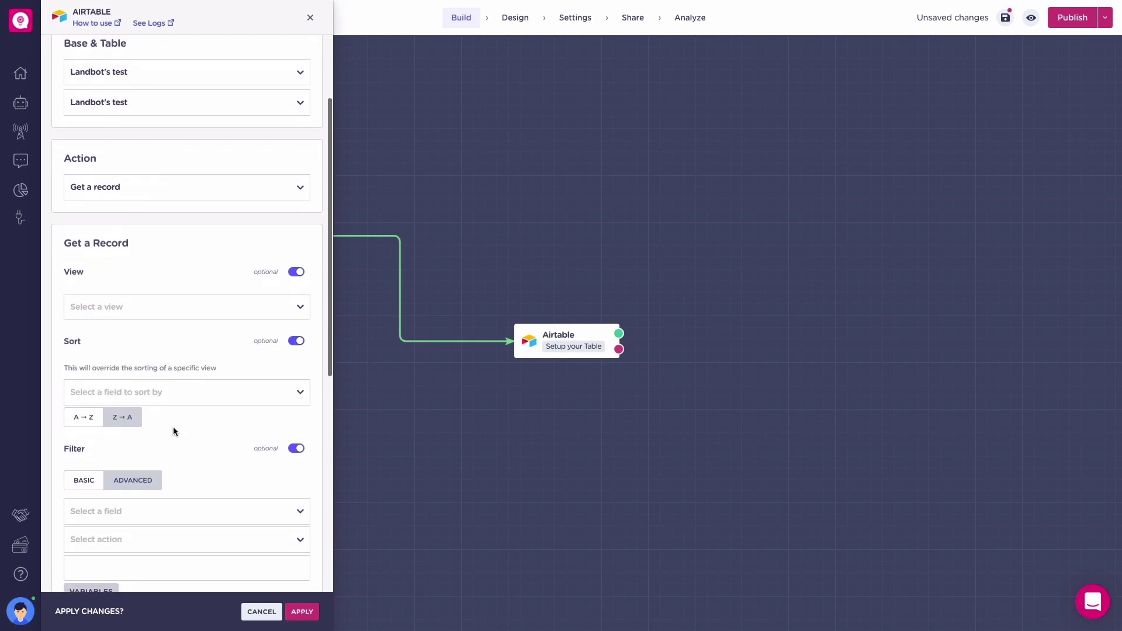
scroll(173, 431, "down", 1)
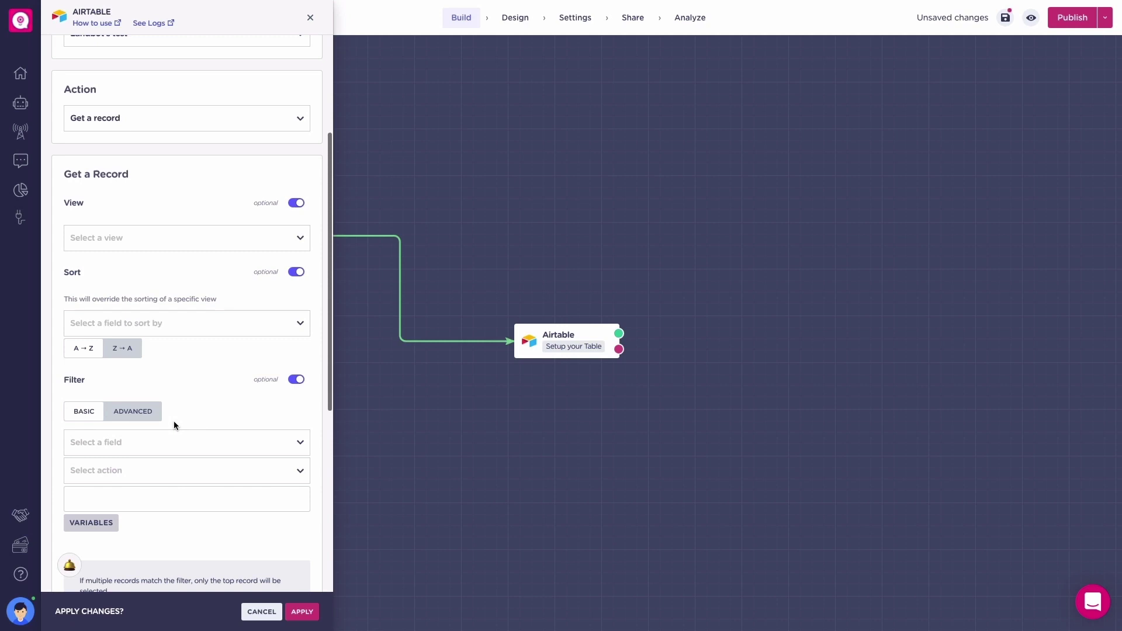
scroll(174, 421, "down", 3)
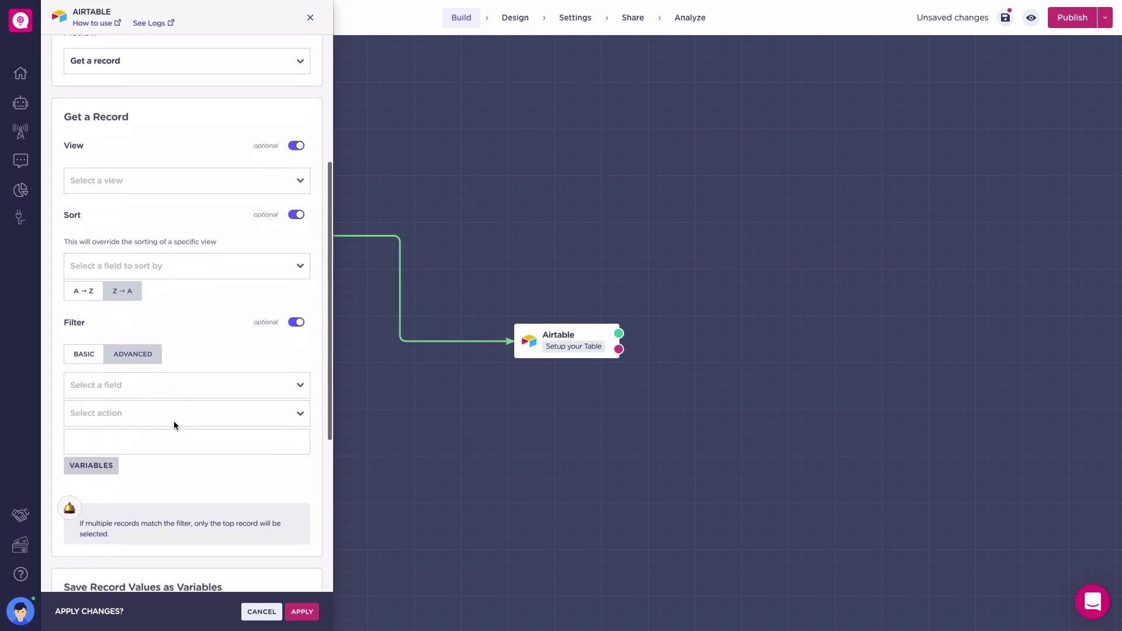
scroll(174, 421, "down", 2)
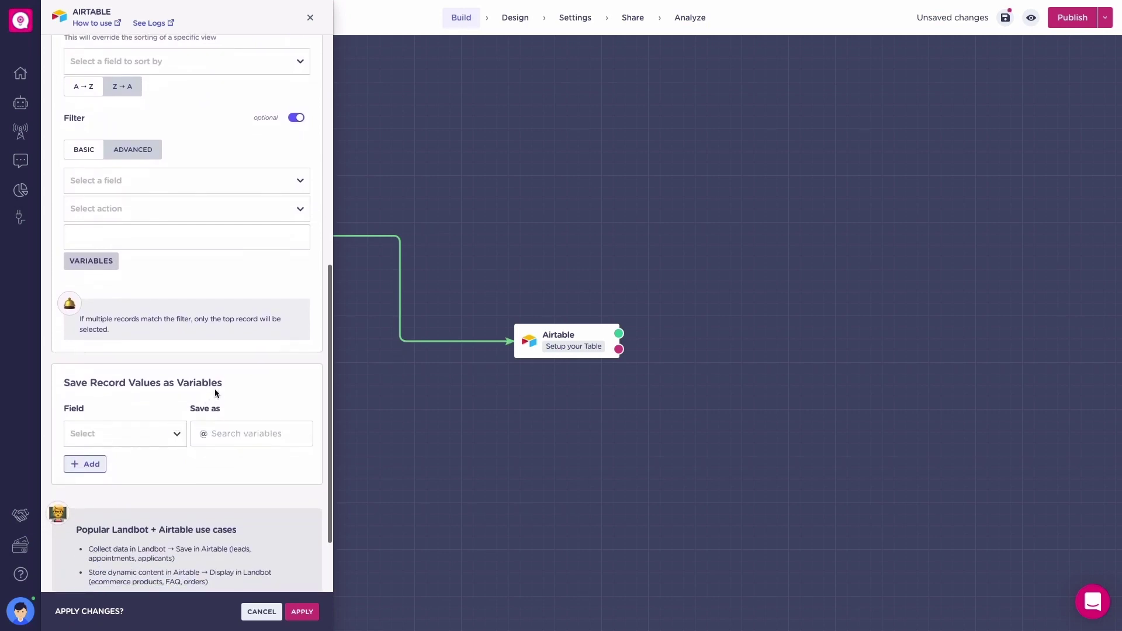
left_click(169, 434)
left_click(169, 434)
scroll(204, 406, "down", 2)
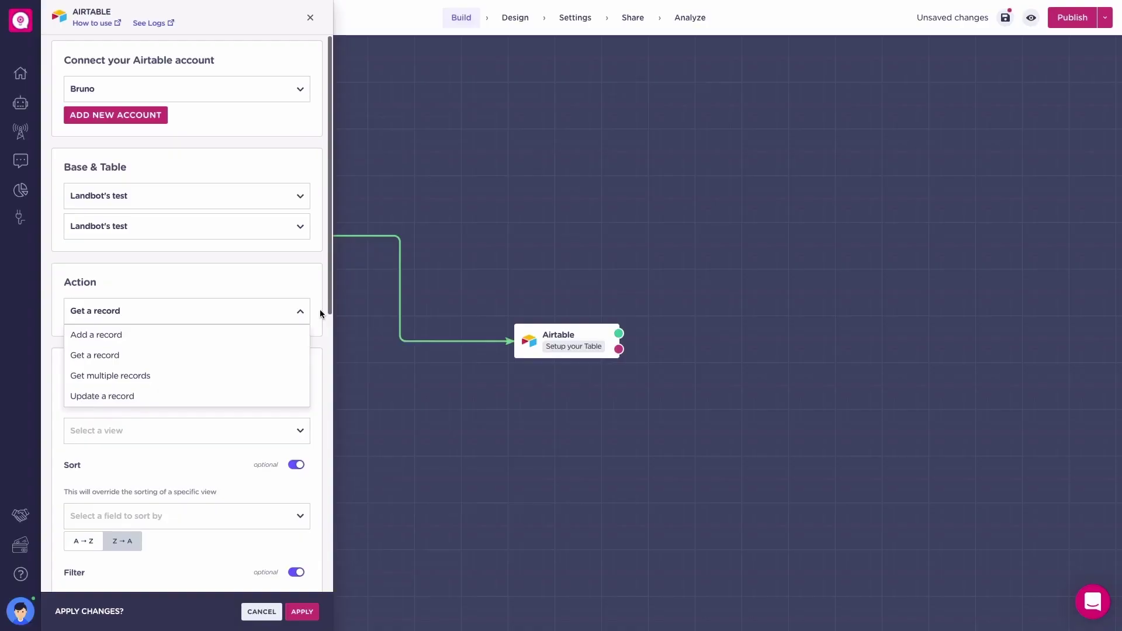
Step: Change the Airtable block's action to Get multiple records and enable its optional View setting
left_click(265, 379)
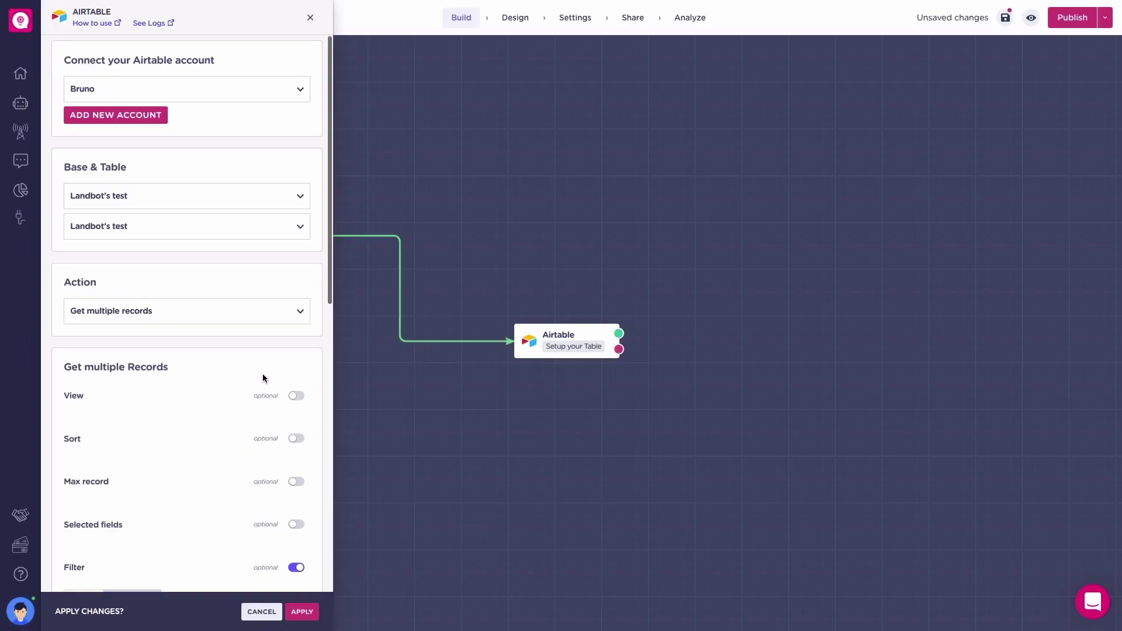
scroll(263, 378, "down", 3)
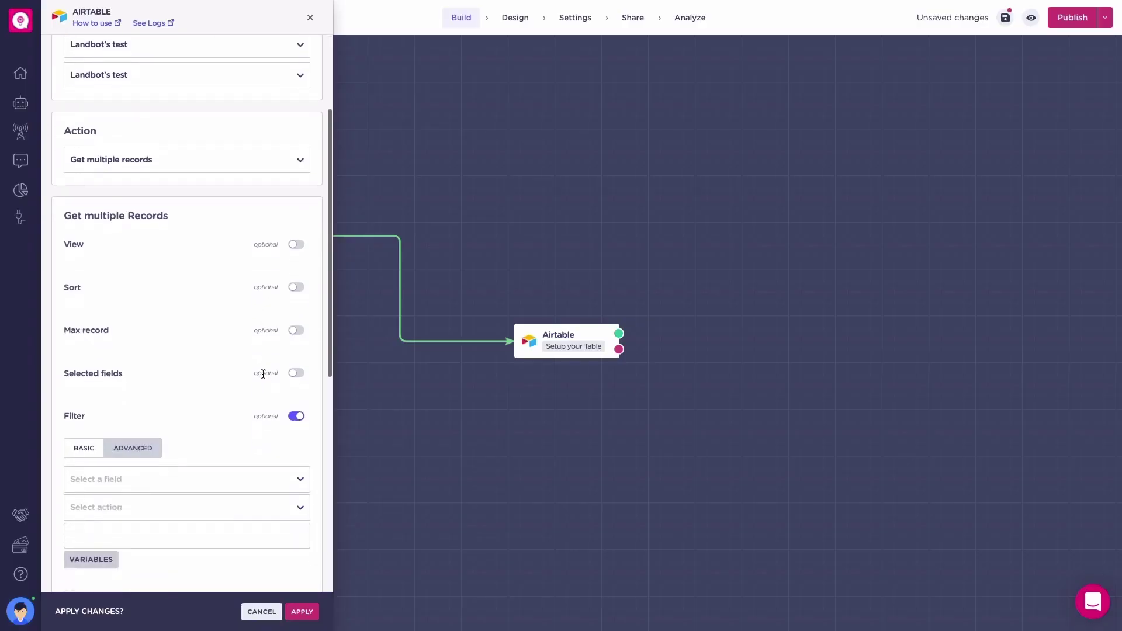
left_click(295, 245)
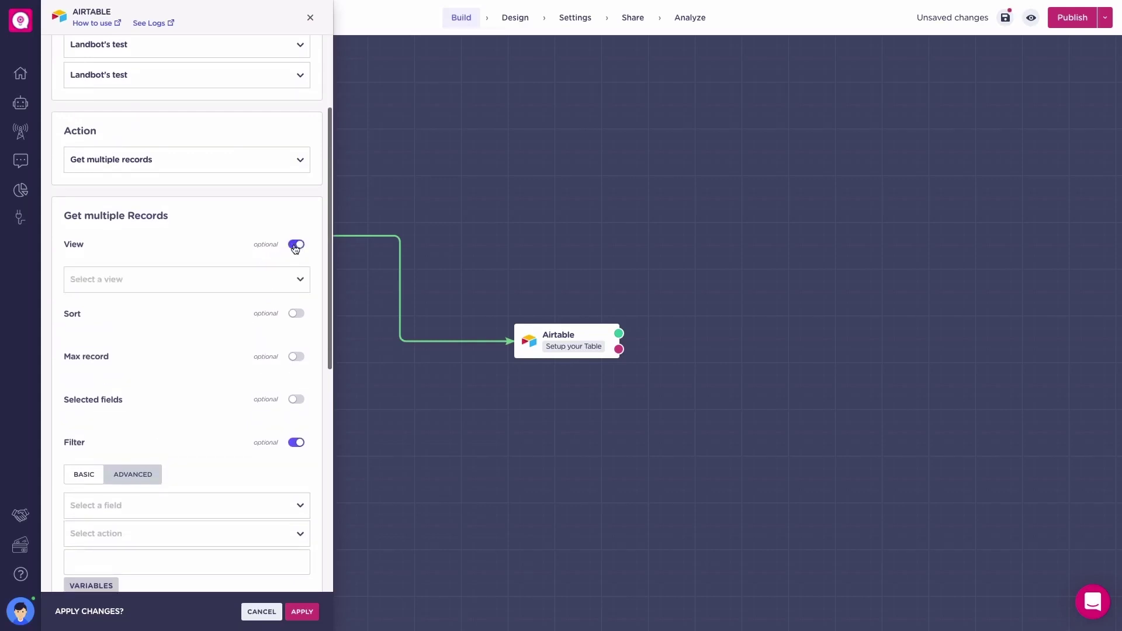
Step: Disable the optional View setting and try out the Sort, Max record and Selected fields settings of Get multiple records, leaving them all off
left_click(296, 245)
left_click(296, 288)
left_click(296, 331)
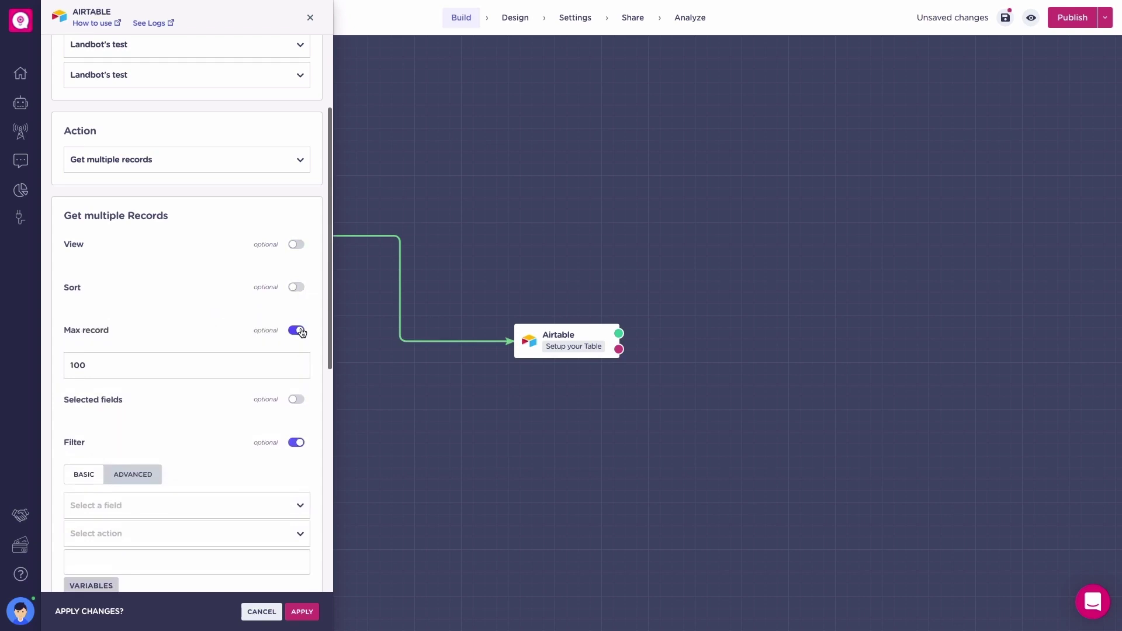
left_click(300, 331)
left_click(299, 373)
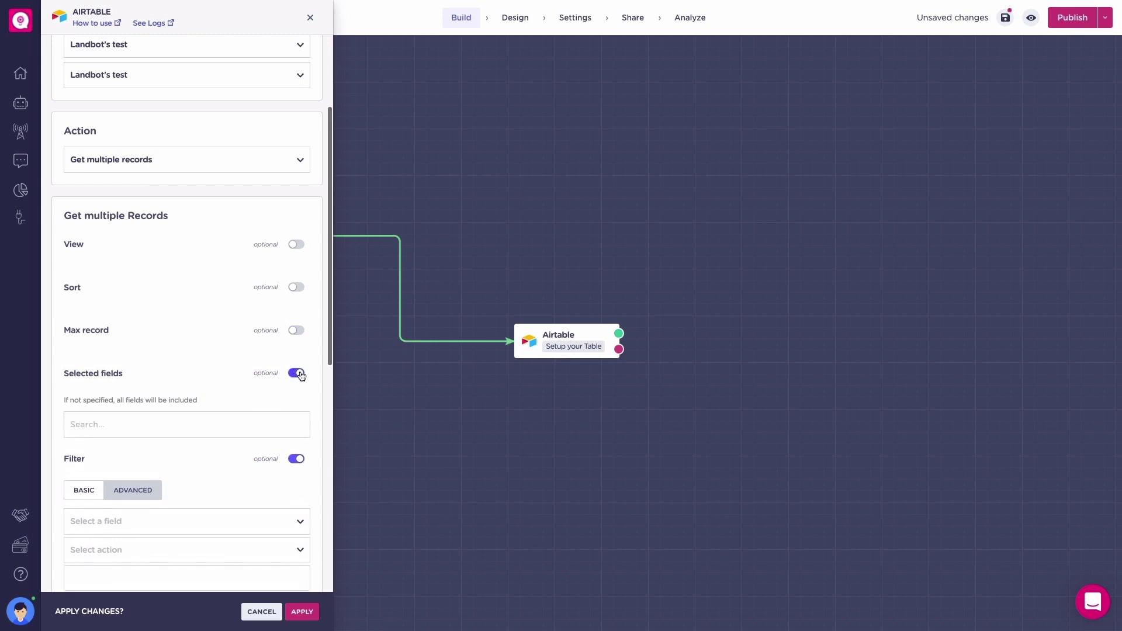
left_click(299, 373)
Step: Change the Airtable block's action to Update a record and map the Name field to the Name variable under Update Record Values
scroll(296, 406, "down", 5)
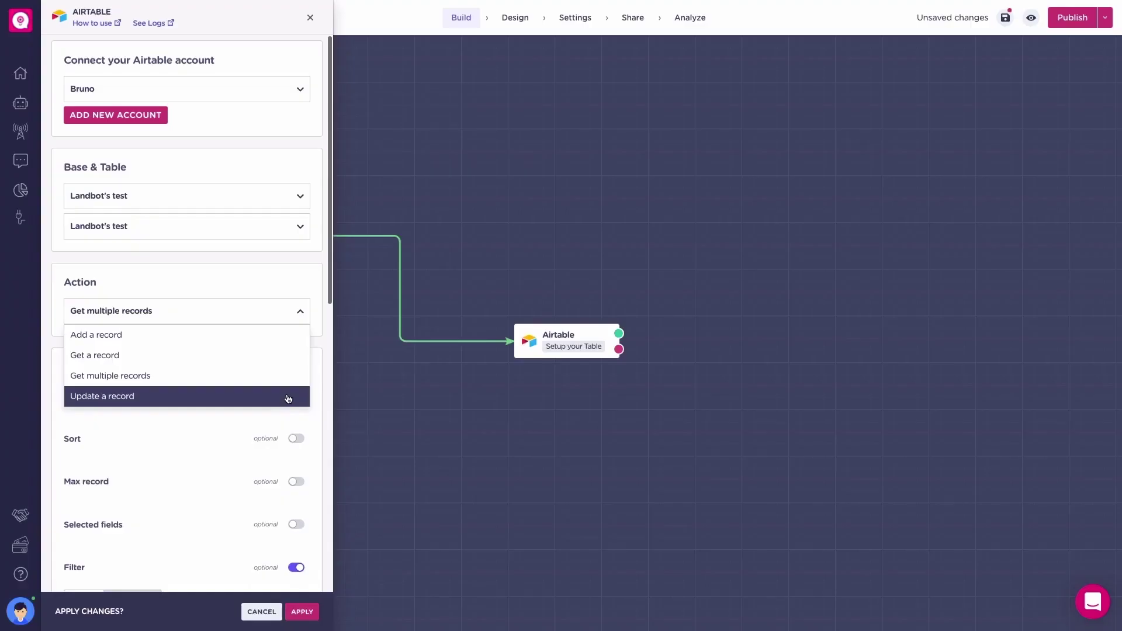
left_click(288, 397)
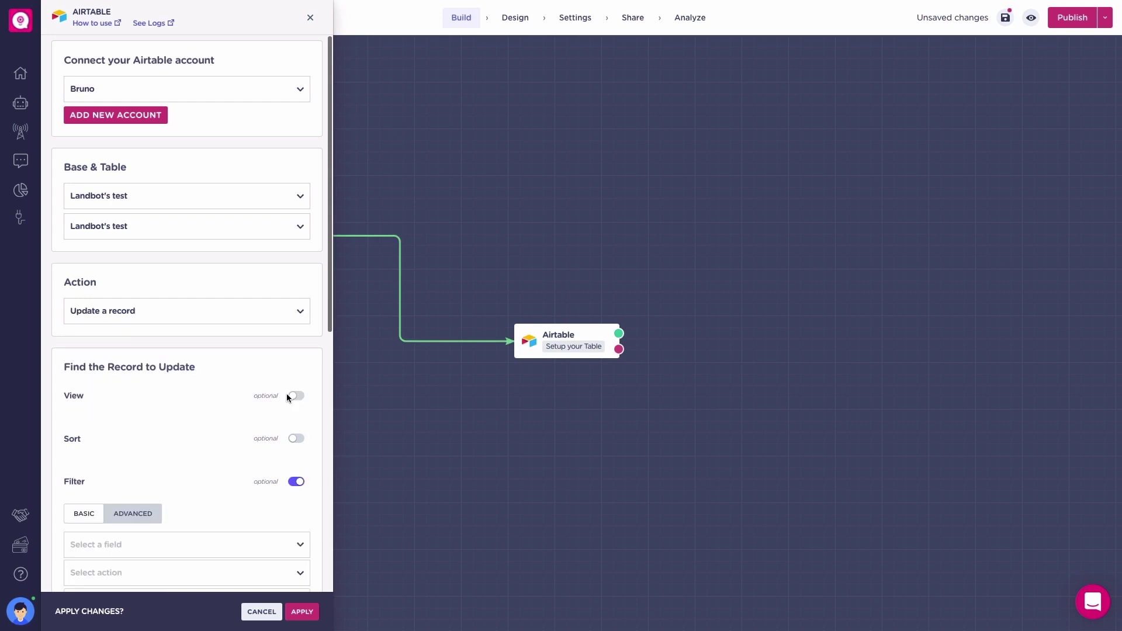
scroll(286, 396, "down", 3)
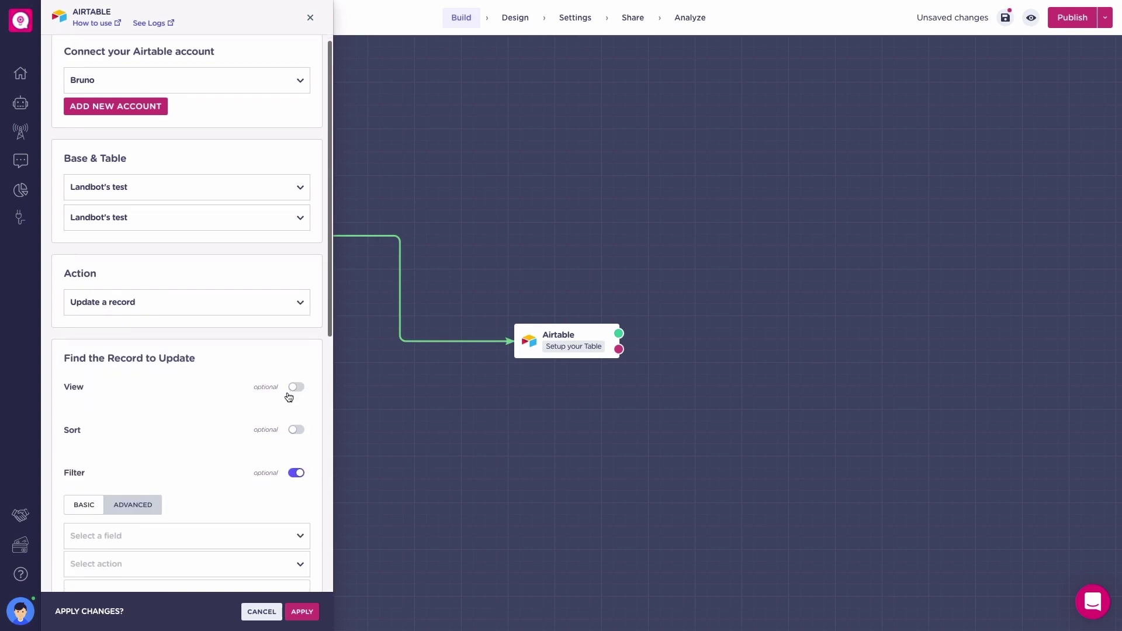
scroll(289, 397, "down", 5)
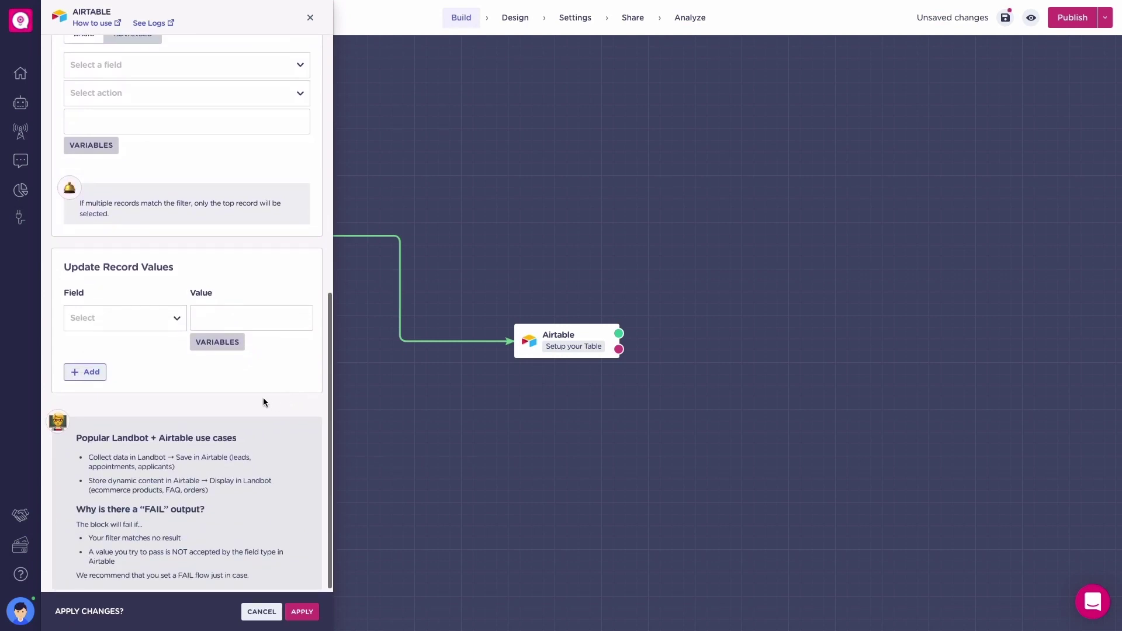
left_click(145, 324)
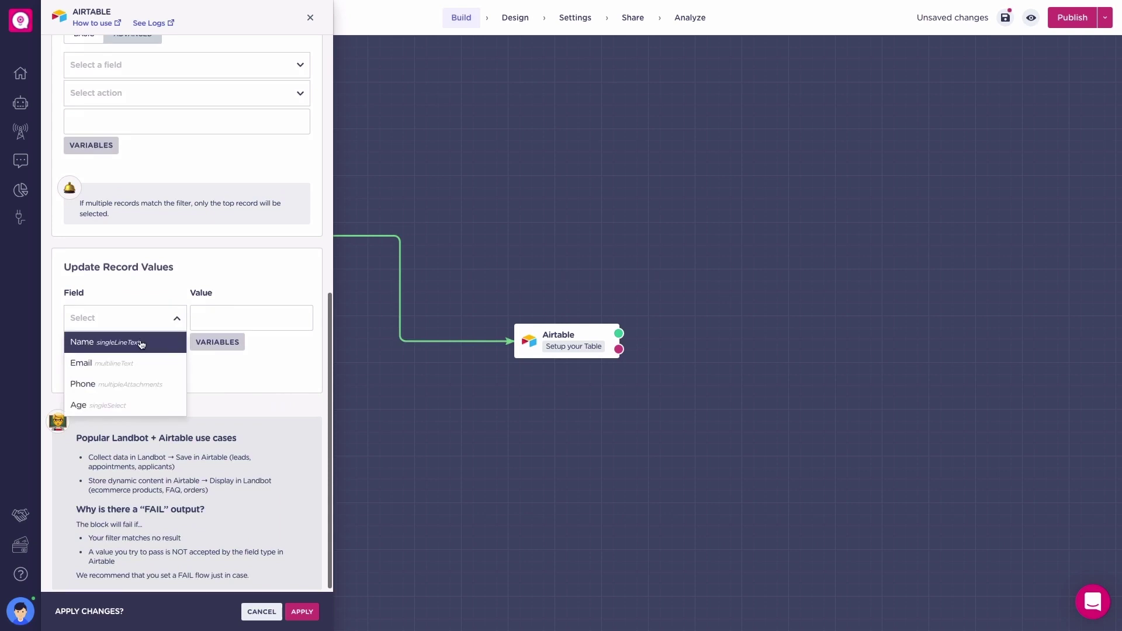
left_click(141, 344)
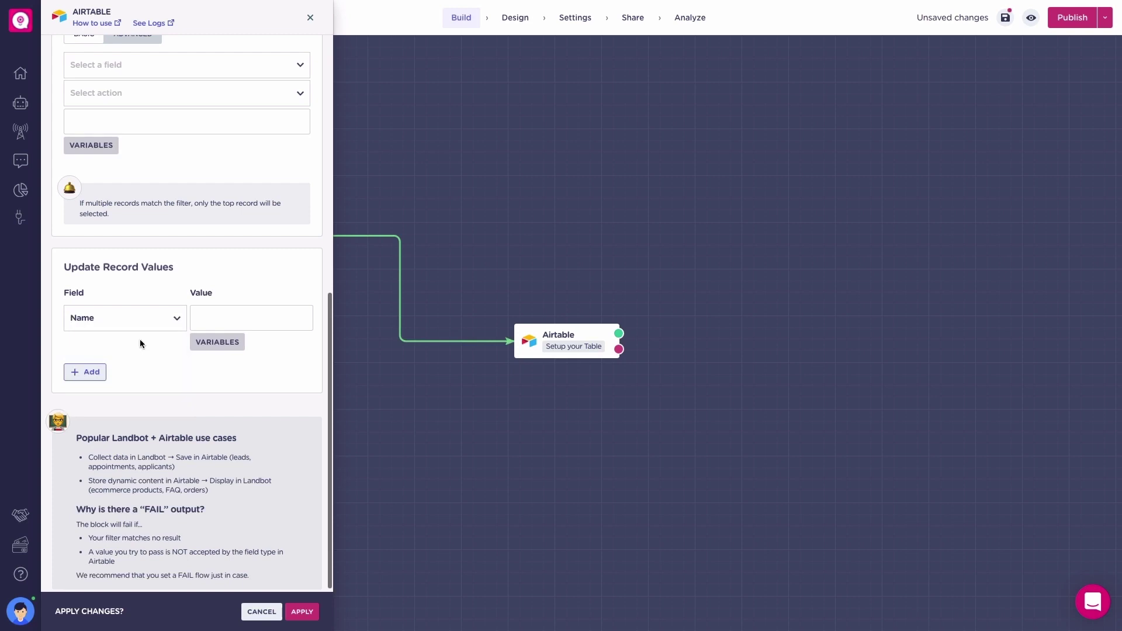
left_click(242, 347)
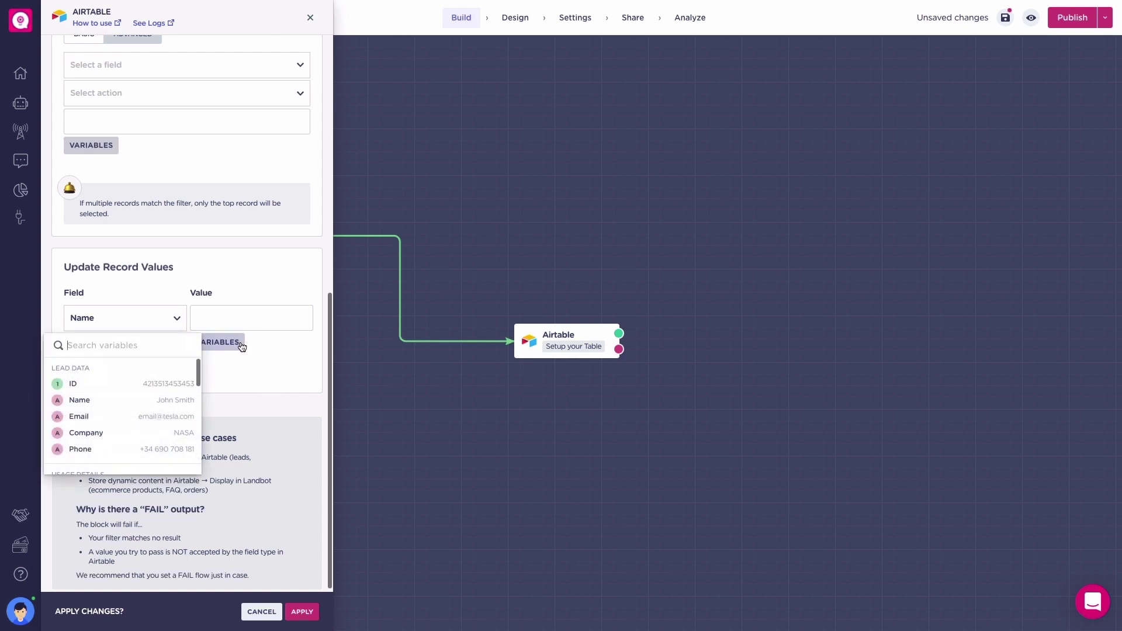
left_click(185, 400)
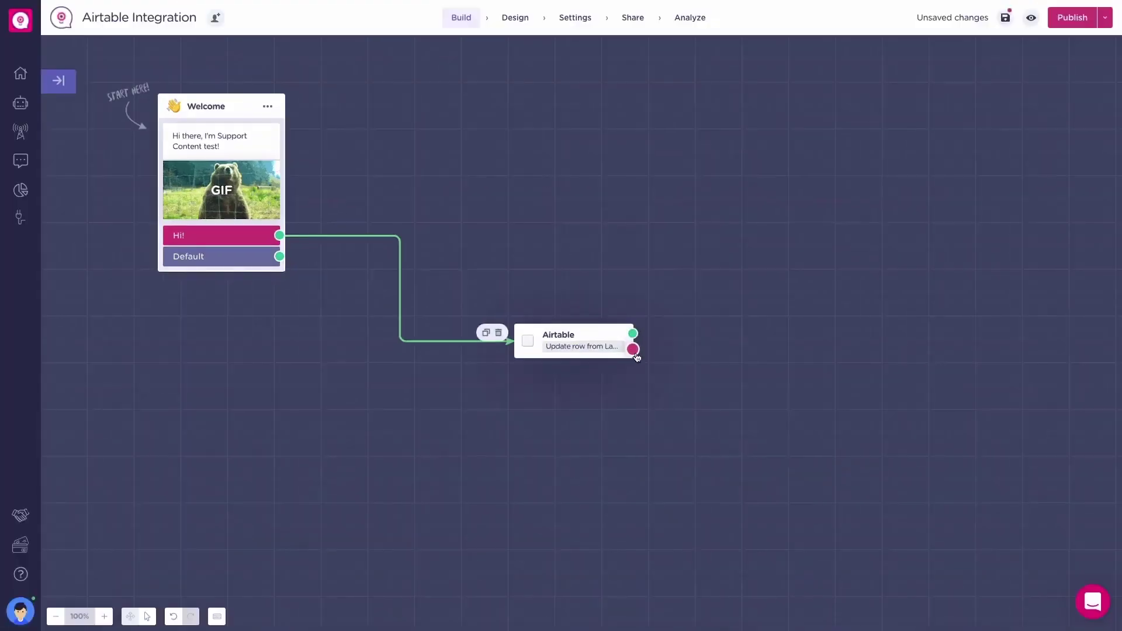
Step: Connect the Airtable block's green success output to a new Messages block reading "Nice! Everything went accordingly"
left_click_drag(634, 333, 709, 240)
left_click(730, 282)
type("Nic")
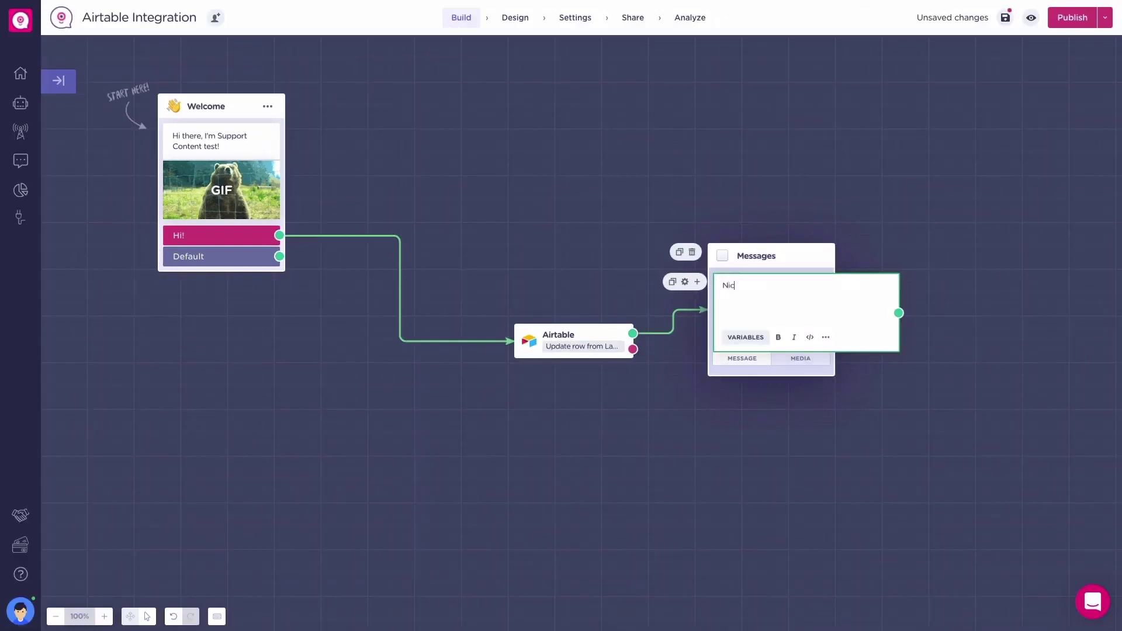
type("e! Everything went accordingly")
left_click(742, 205)
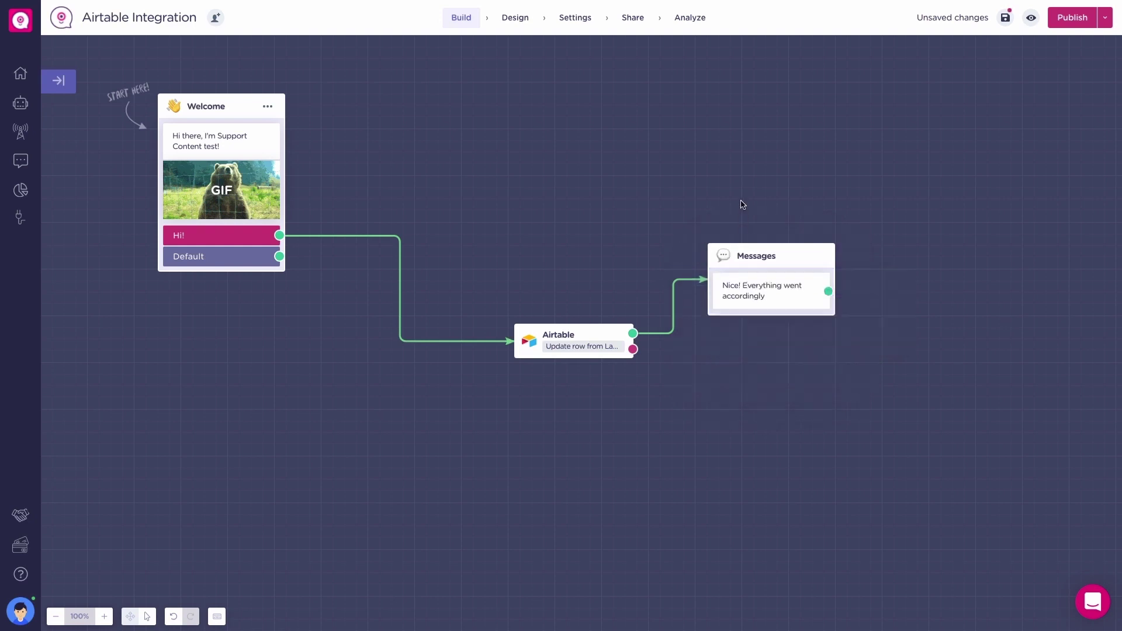
Step: Connect the Airtable block's pink fail output to a new Messages block with text beginning ";( Something has gone"
left_click_drag(633, 349, 747, 397)
left_click(784, 433)
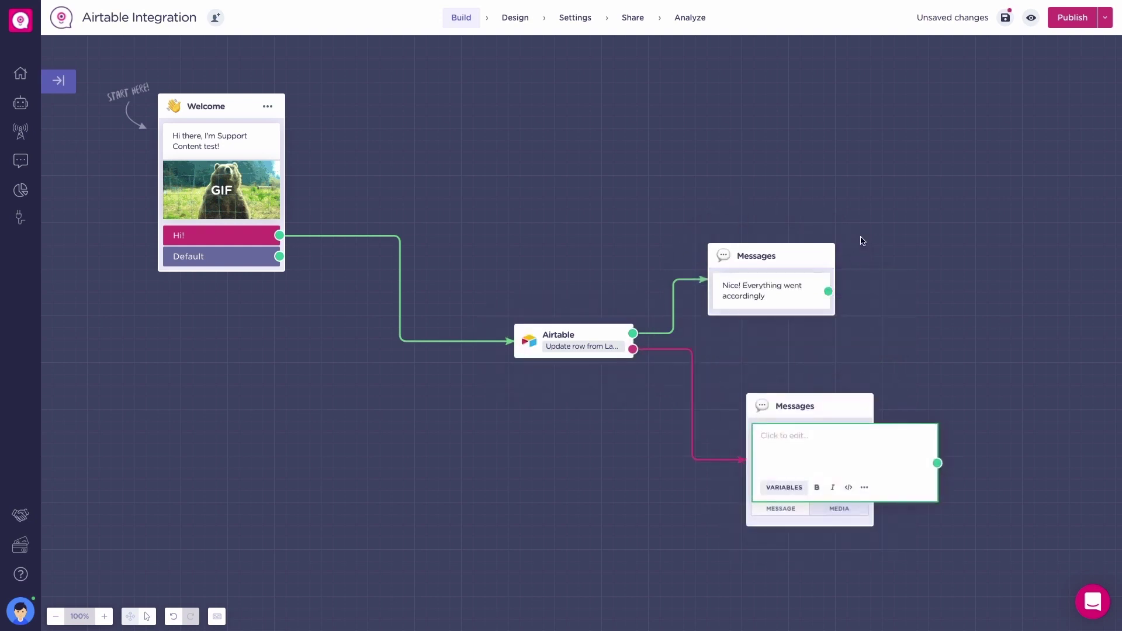
left_click(763, 436)
type(";( Something has gone wr")
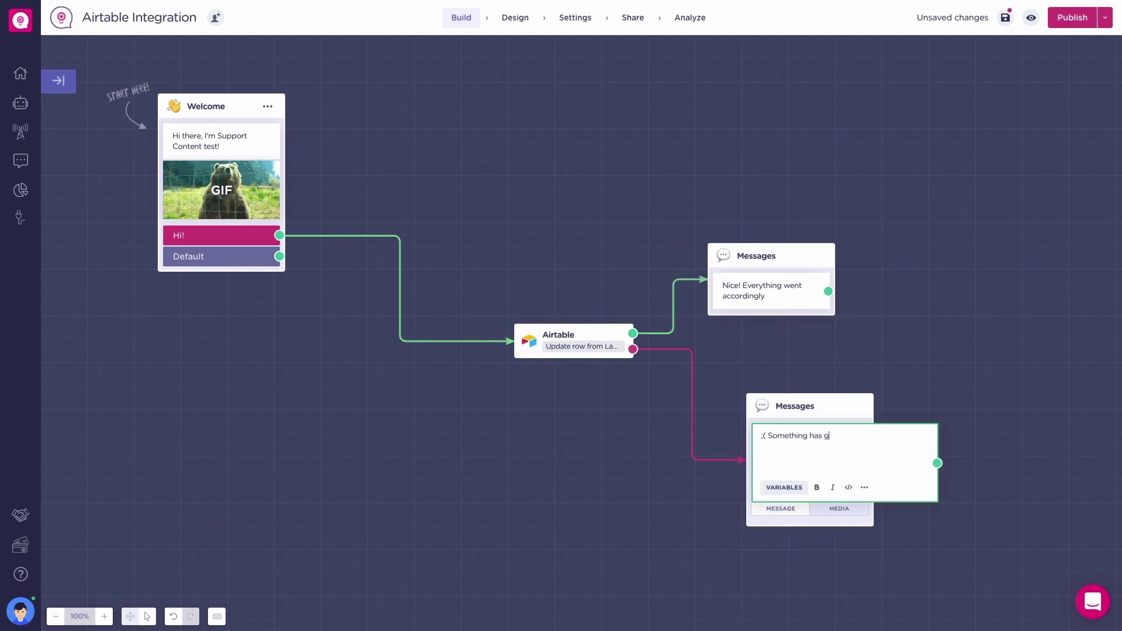